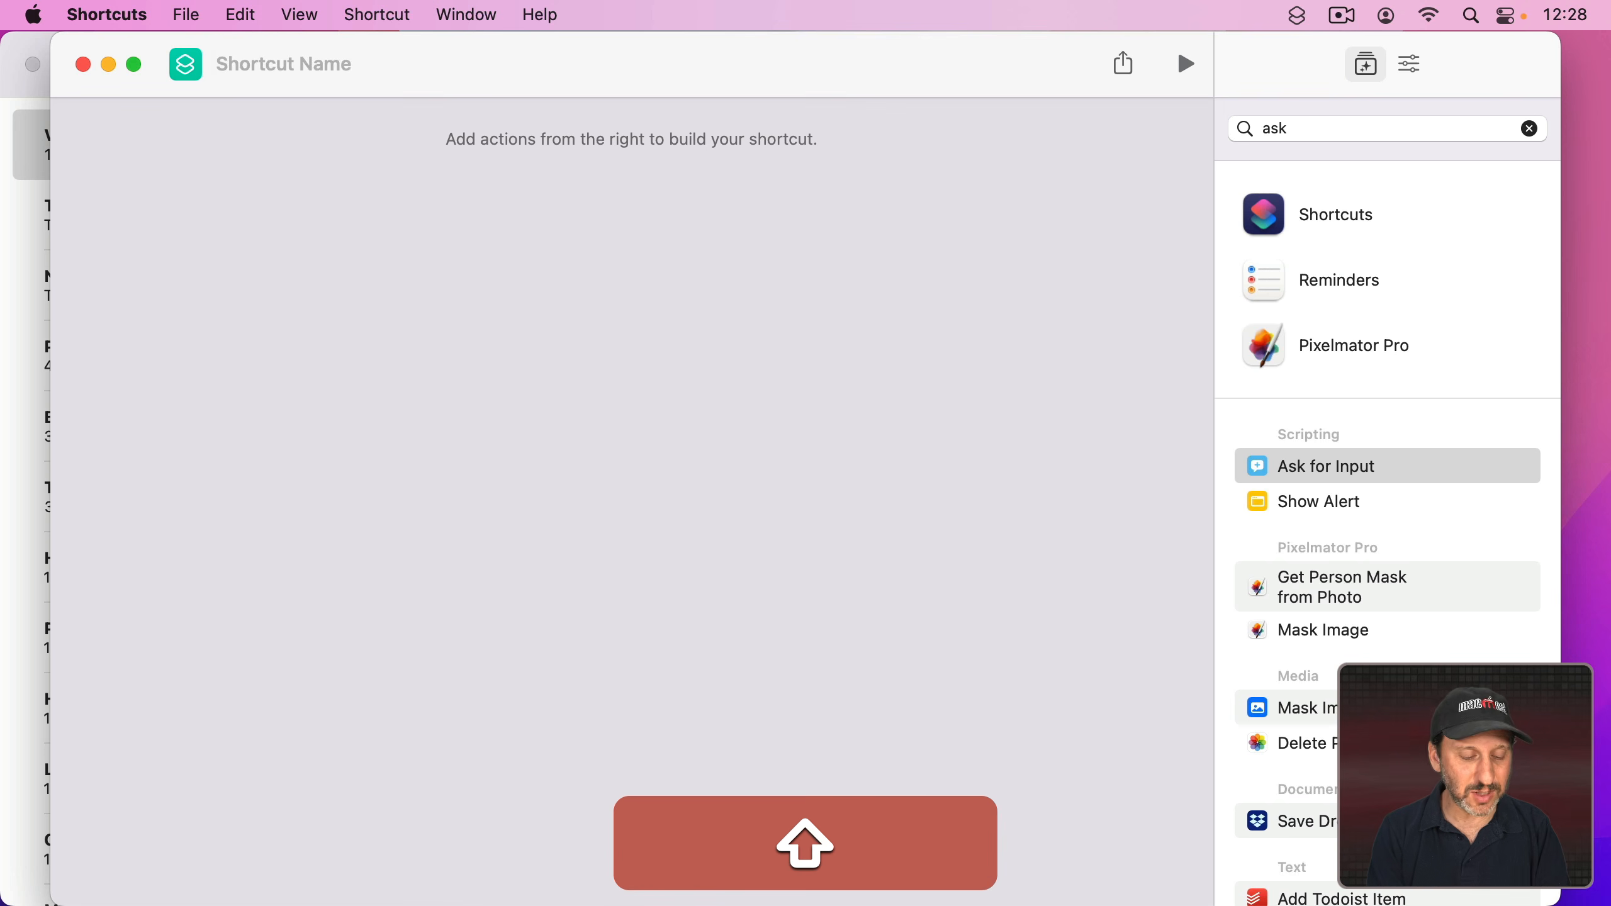
Step: Name the new shortcut "Add To Voice Note" and add an Ask for Input action to it
text(Add To Voice Note)
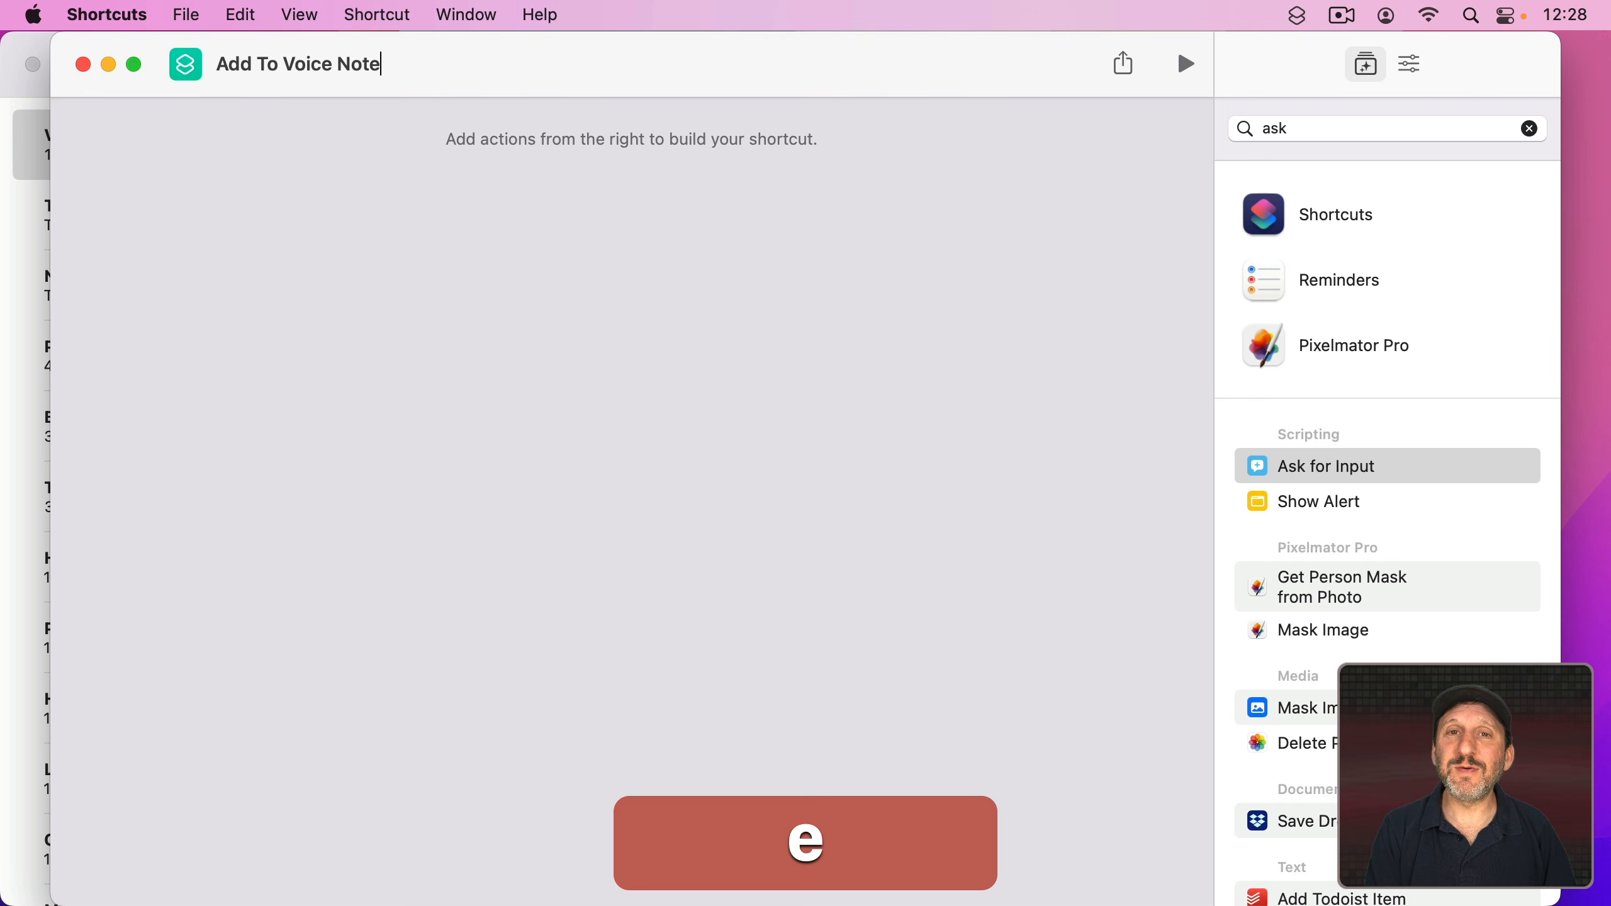
key(Return)
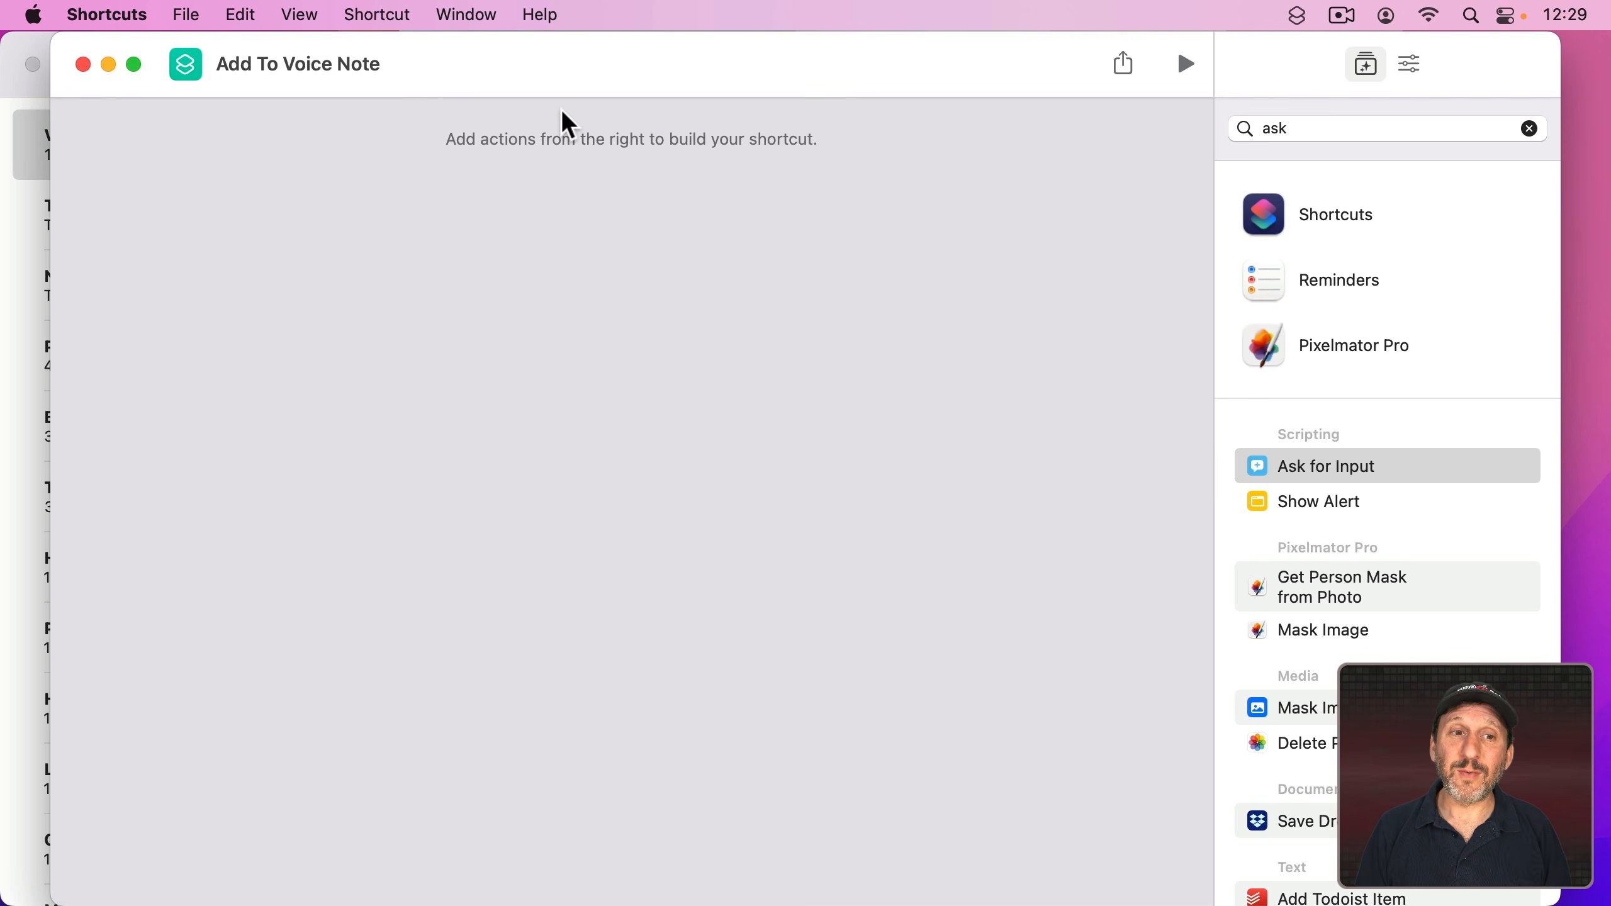
click(1294, 129)
double_click(1364, 465)
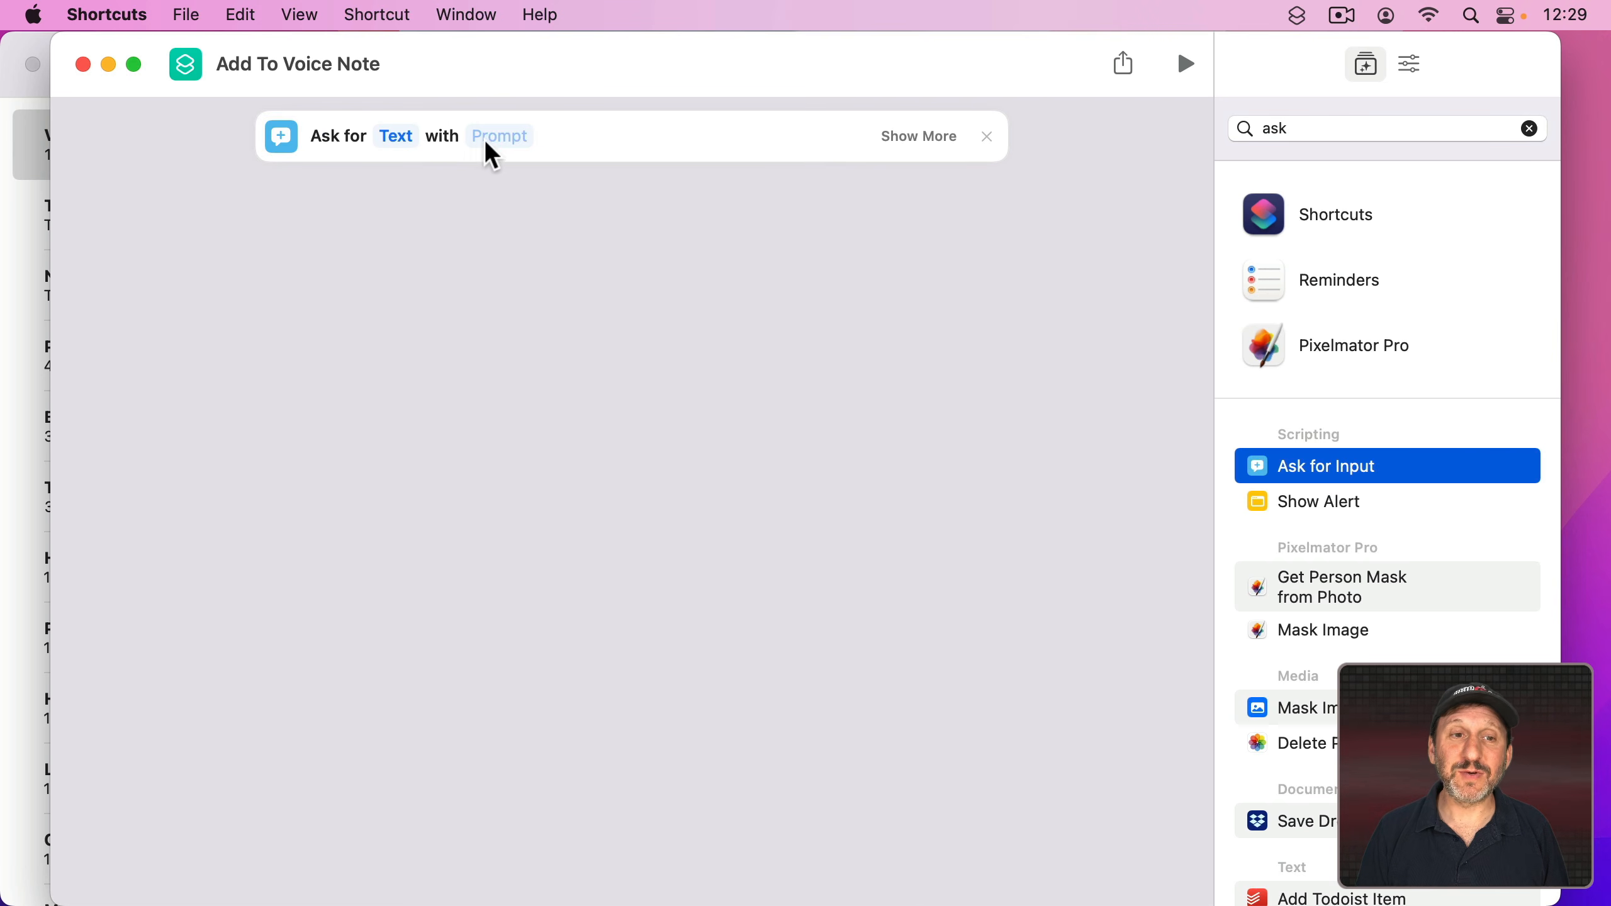
Step: Set the text input prompt to "What would you like to add?" and test-run the shortcut, cancelling its input request
click(500, 138)
key(super+v)
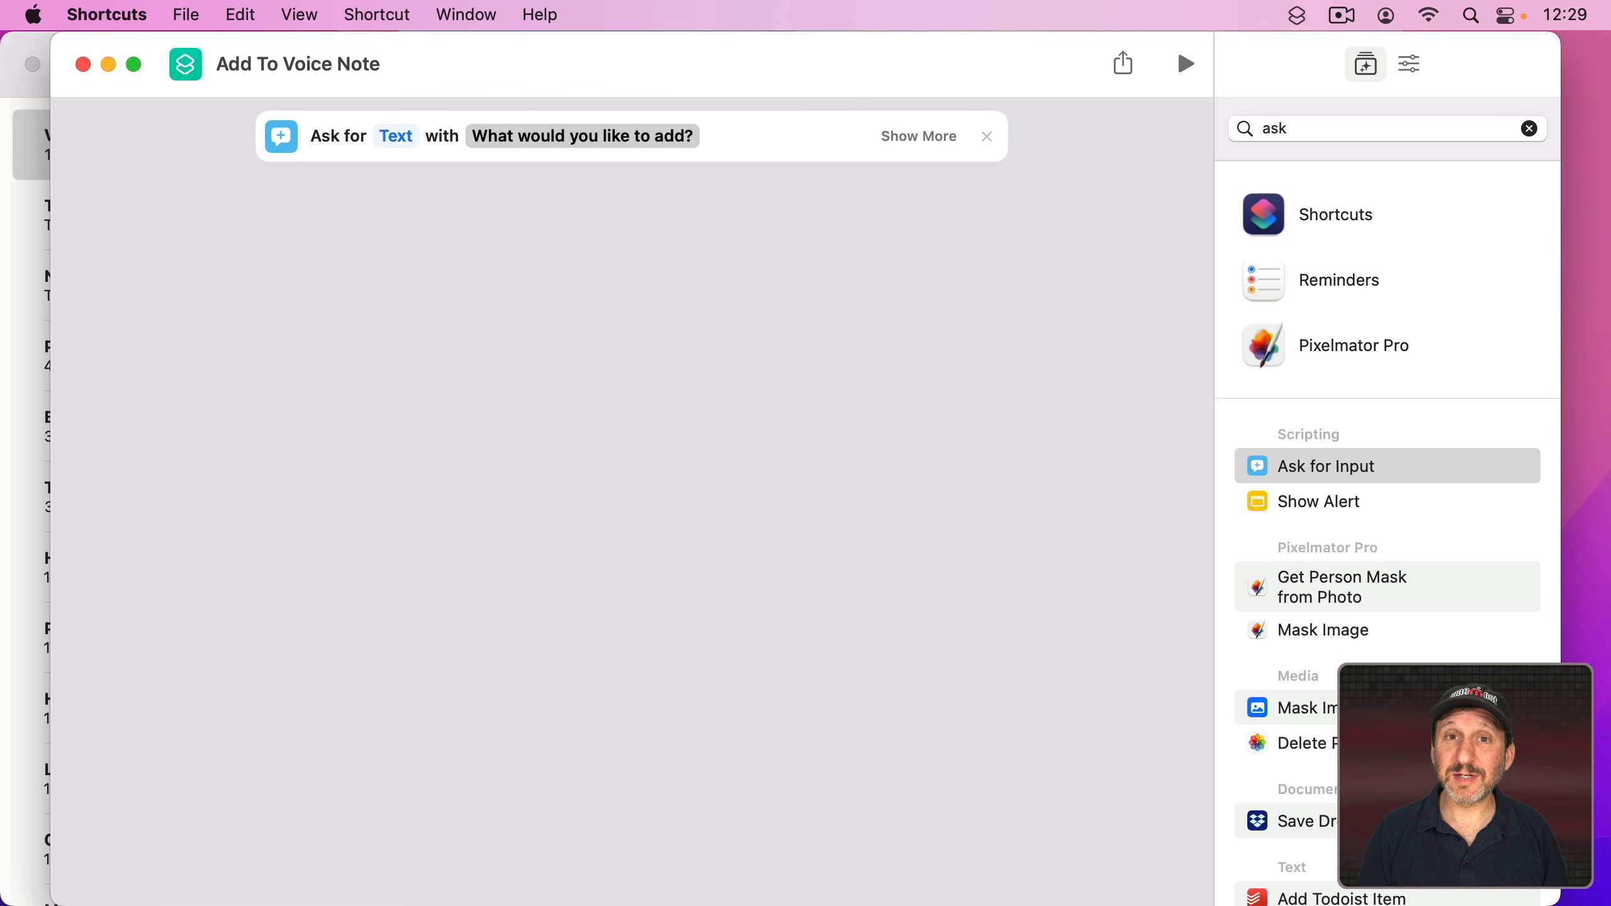
click(1185, 64)
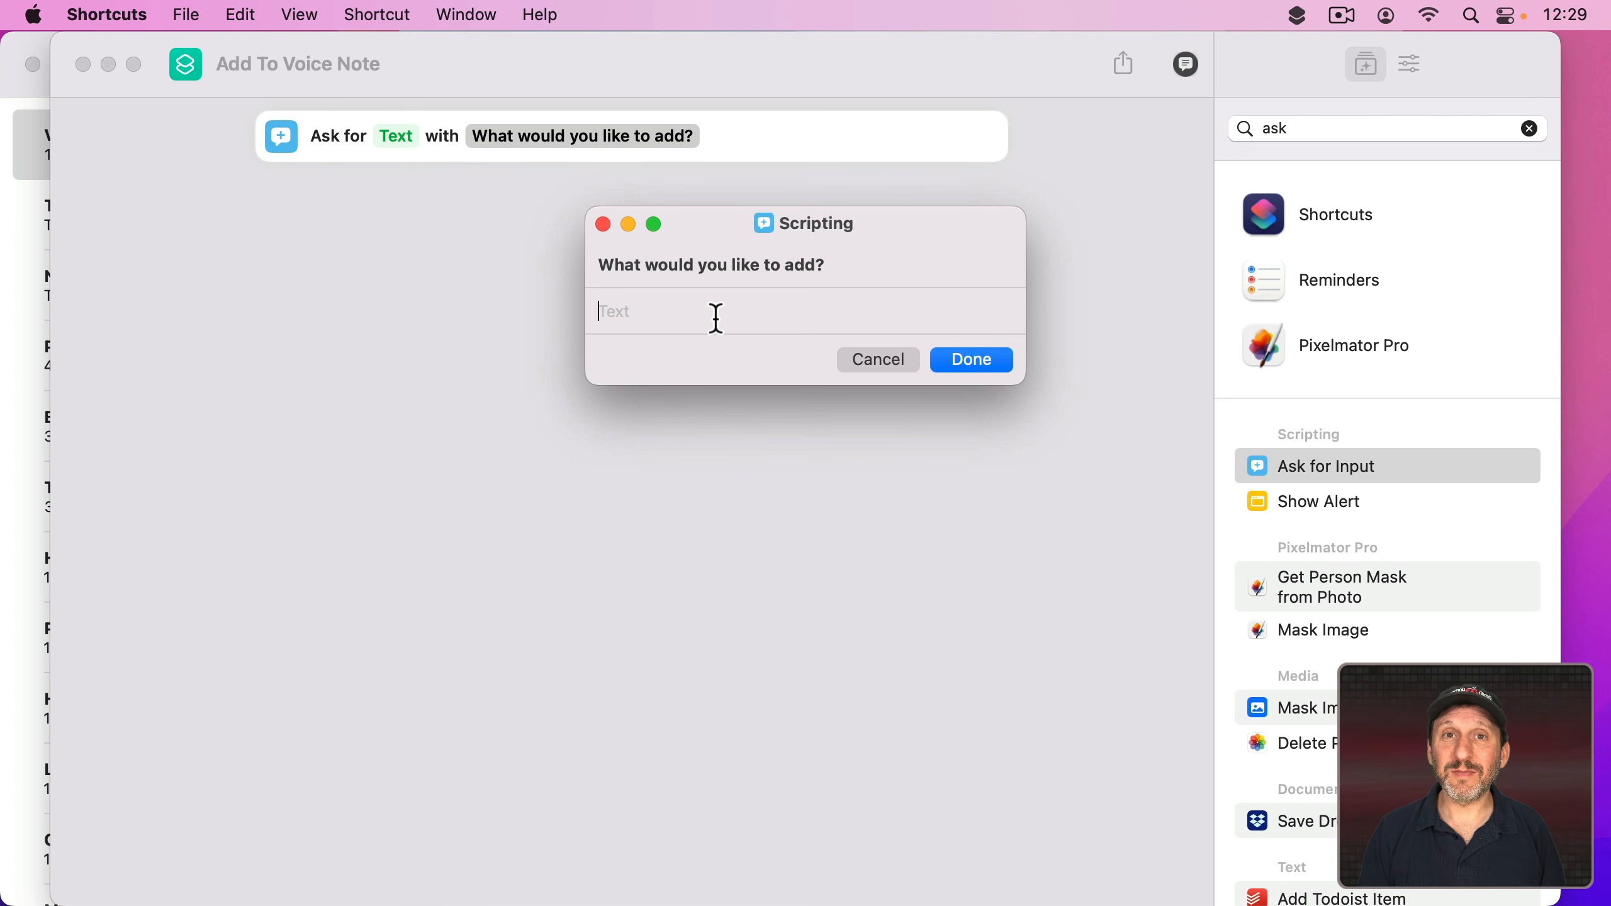
click(877, 360)
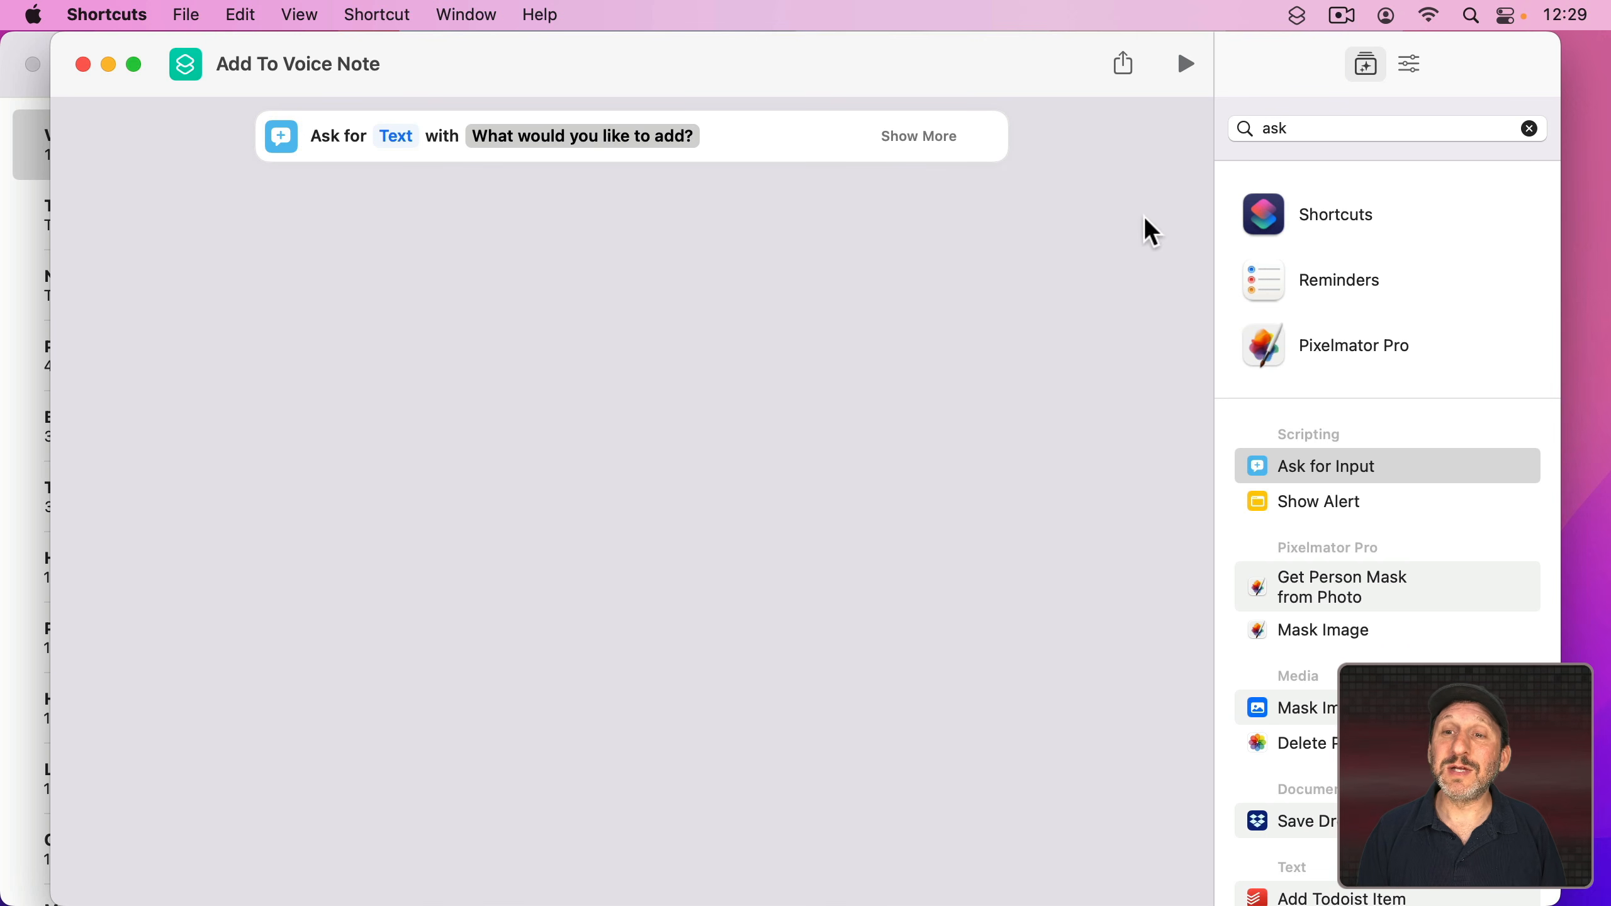
Step: Search the action library for "note" and add a Find Notes action below the Ask for Input action
double_click(1309, 127)
text(n)
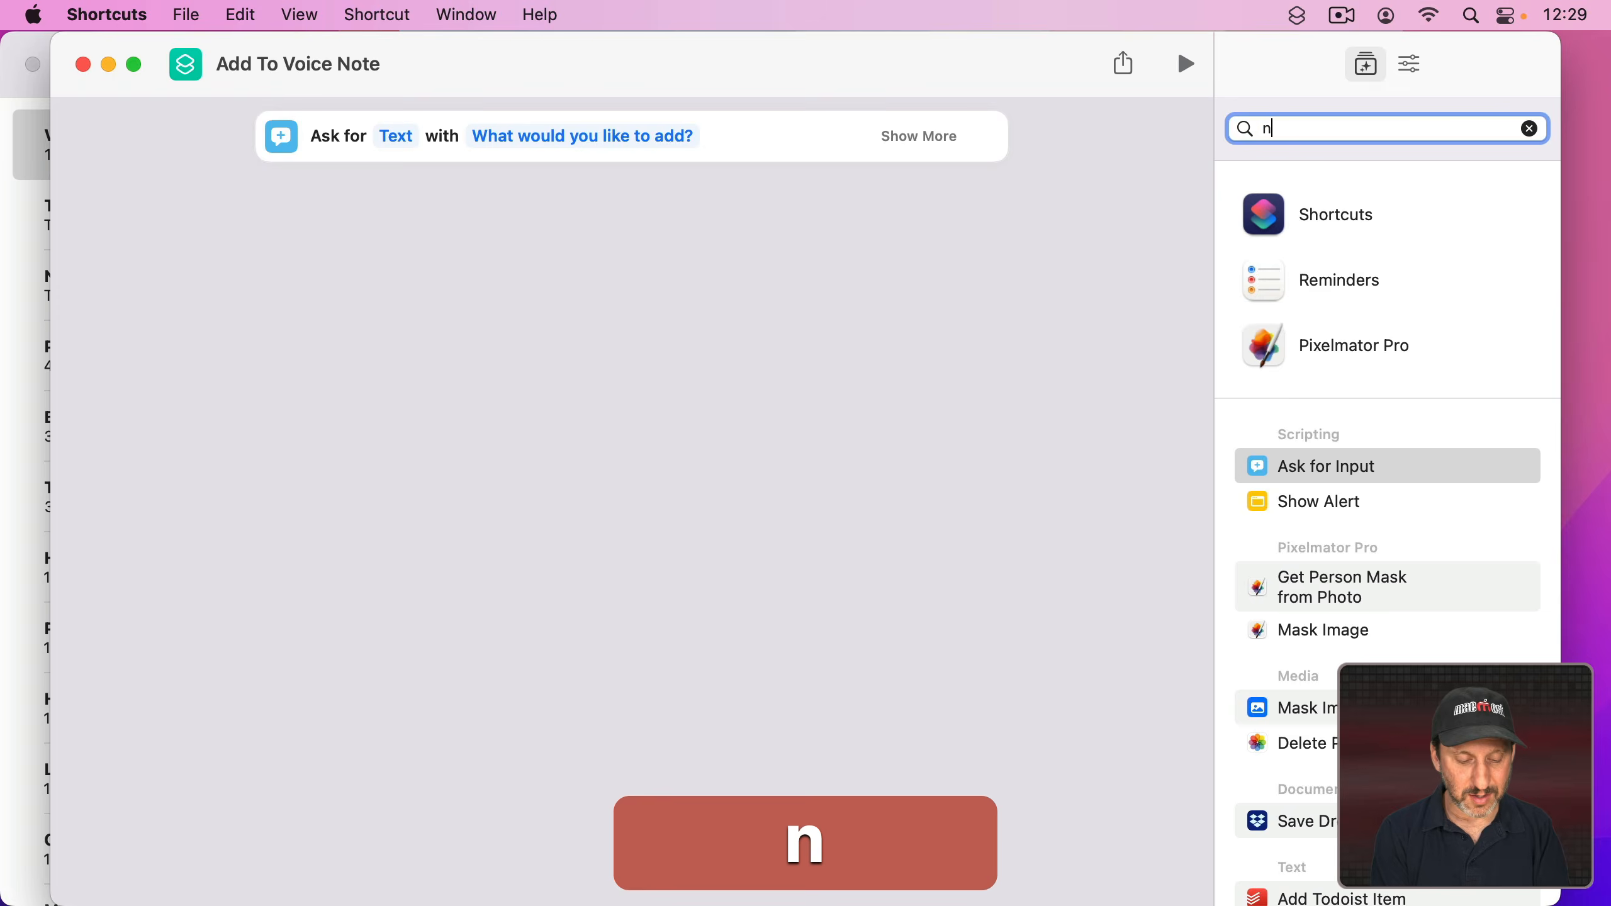
text(ote)
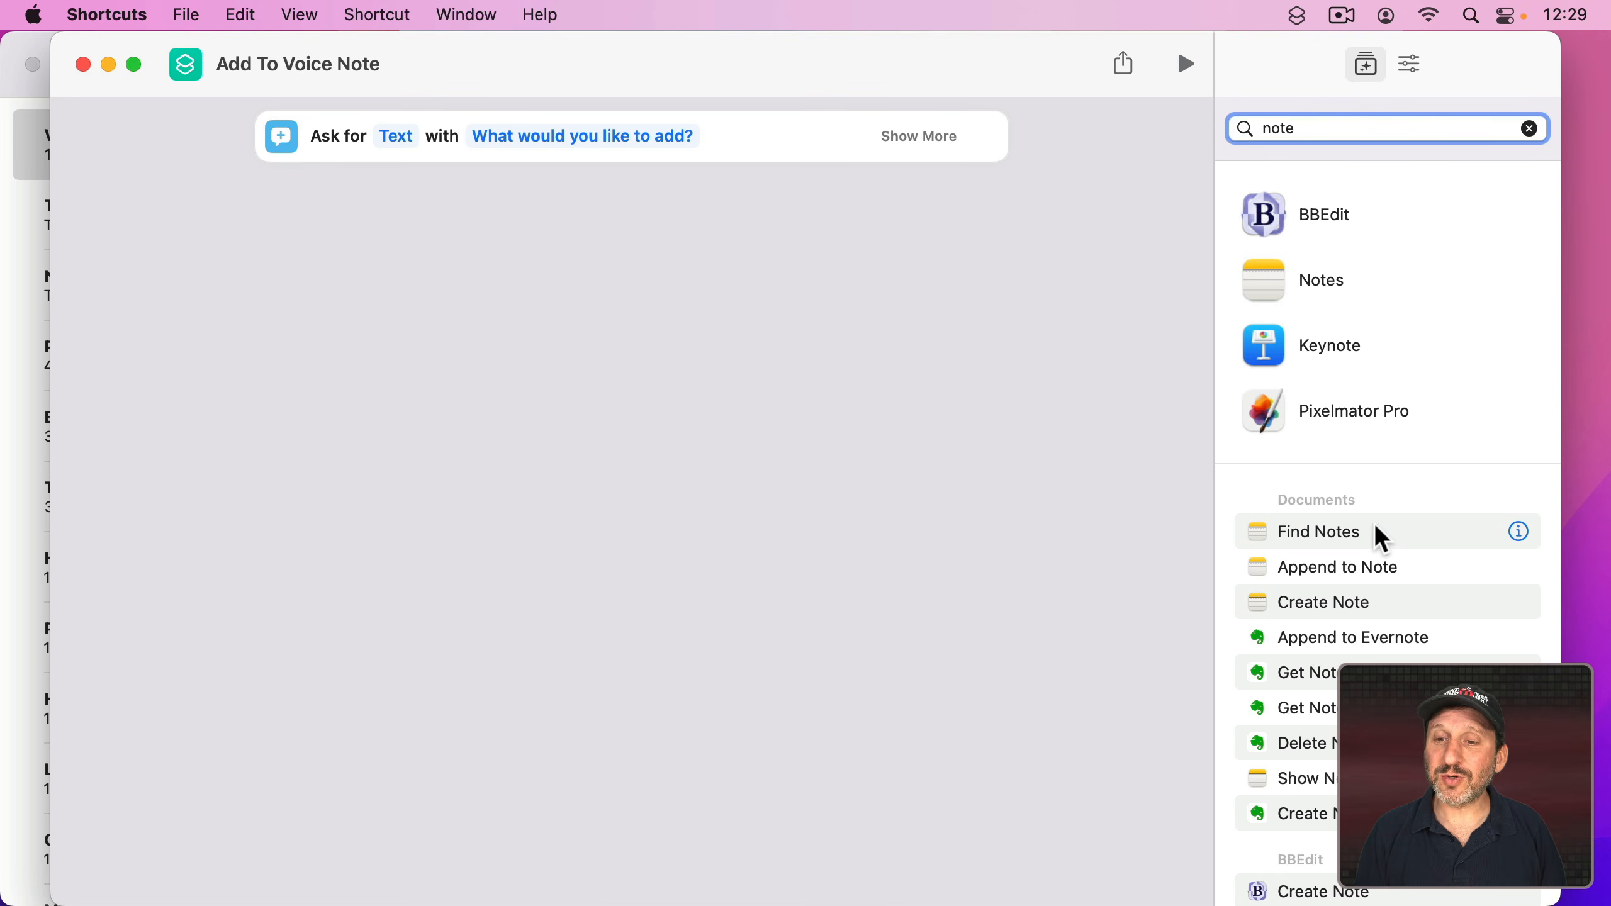
drag(1342, 536, 473, 298)
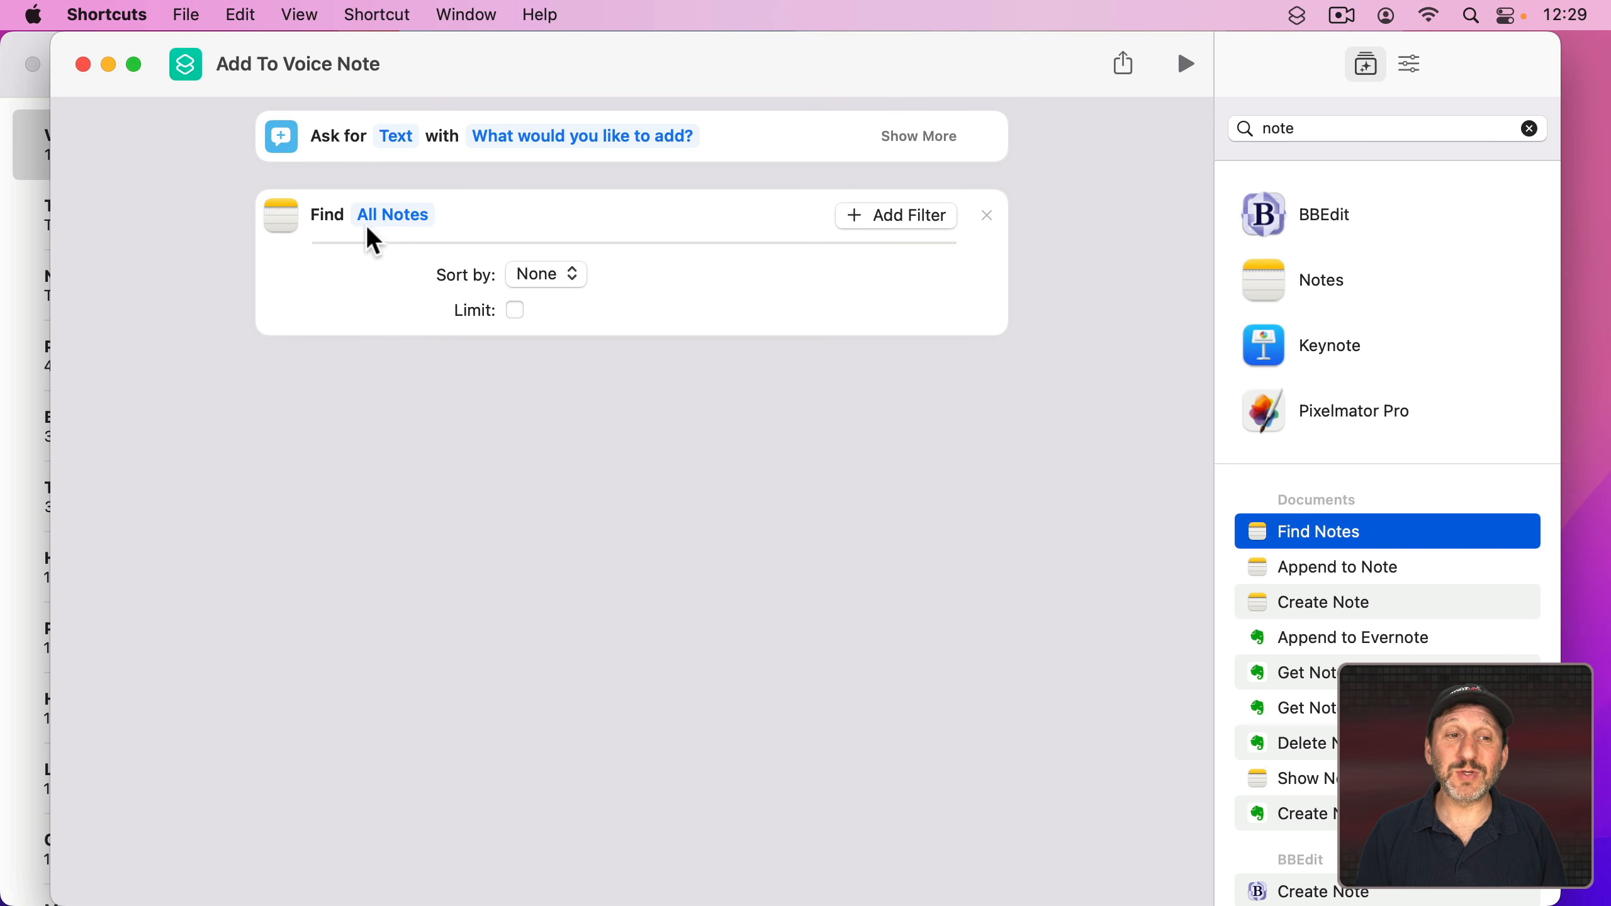
Step: Filter Find Notes to notes whose Name contains "Verbal Notes" and check the title of the target note in Notes
click(894, 216)
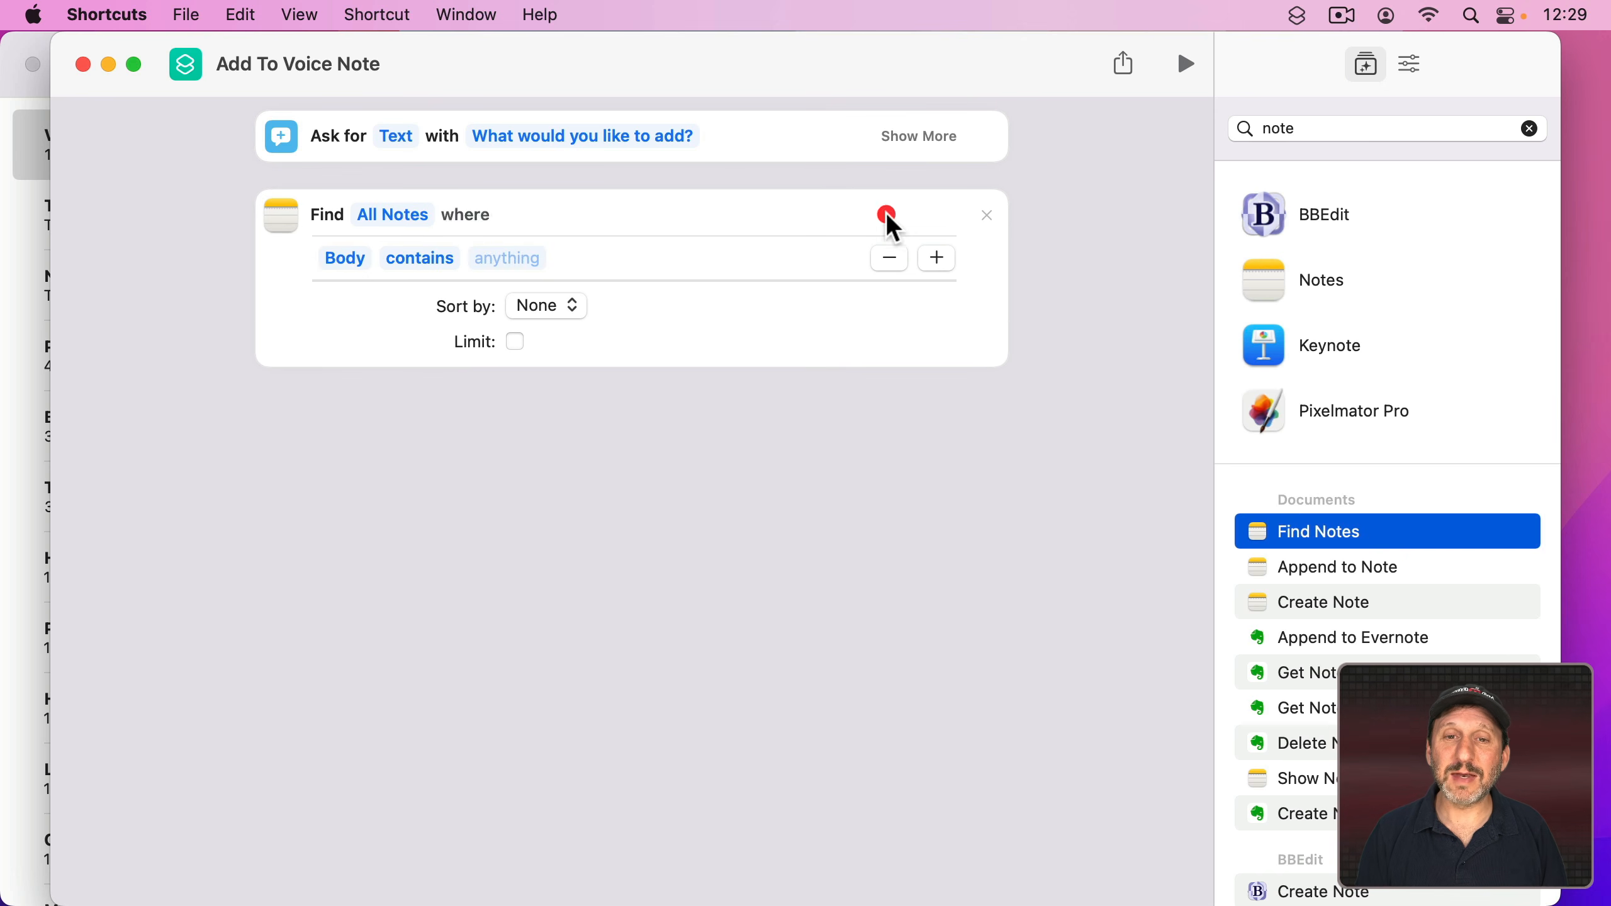
click(342, 255)
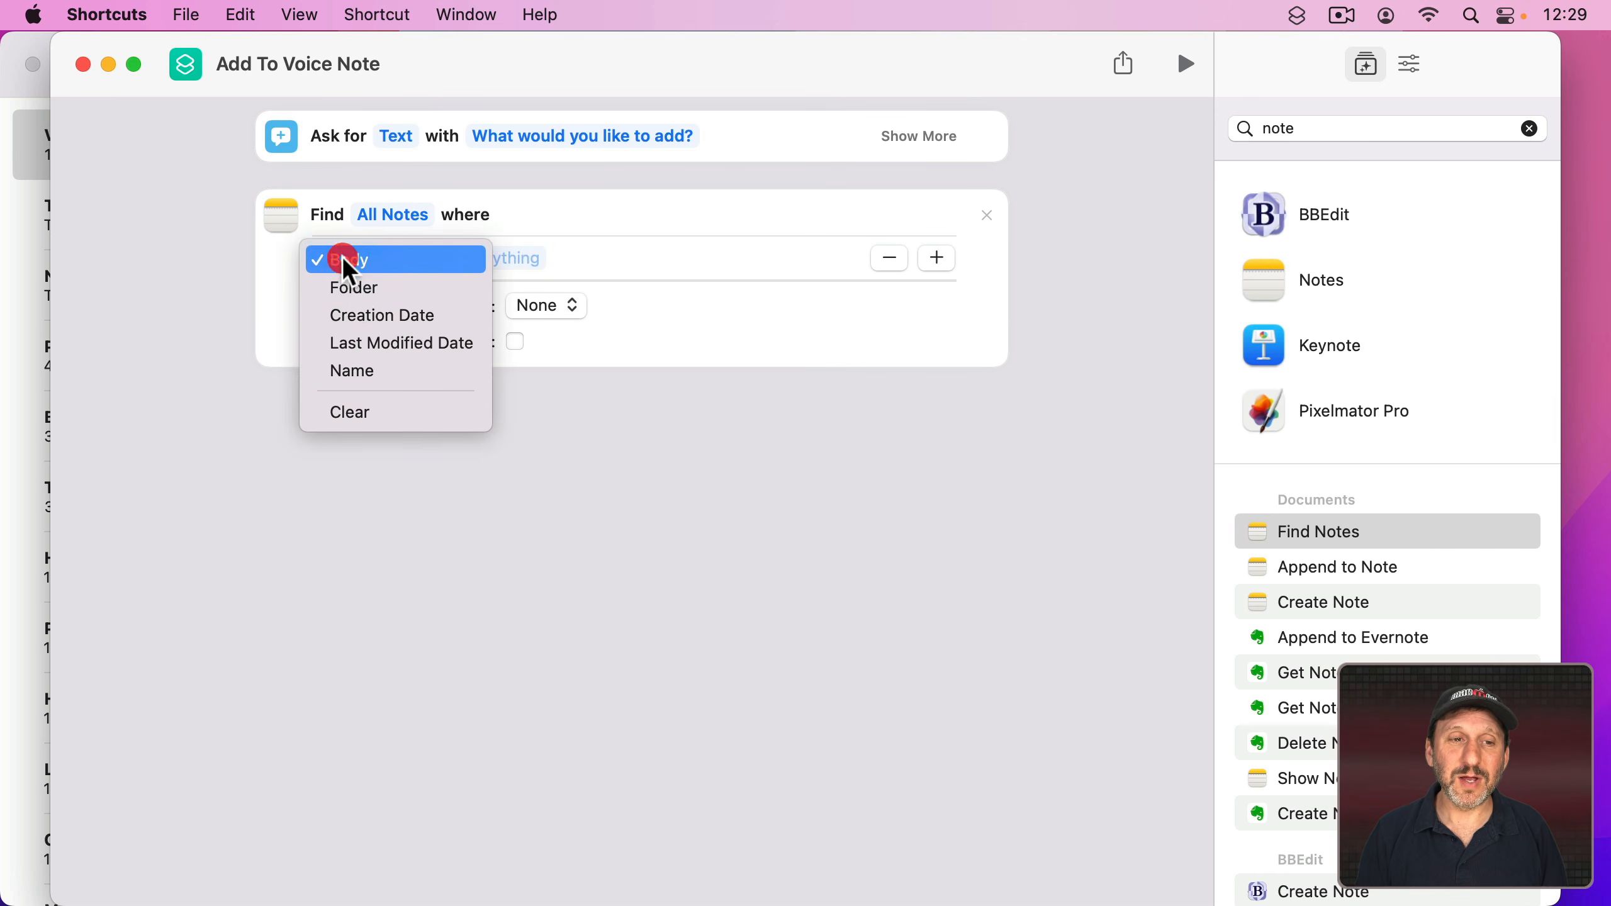
click(368, 371)
click(512, 257)
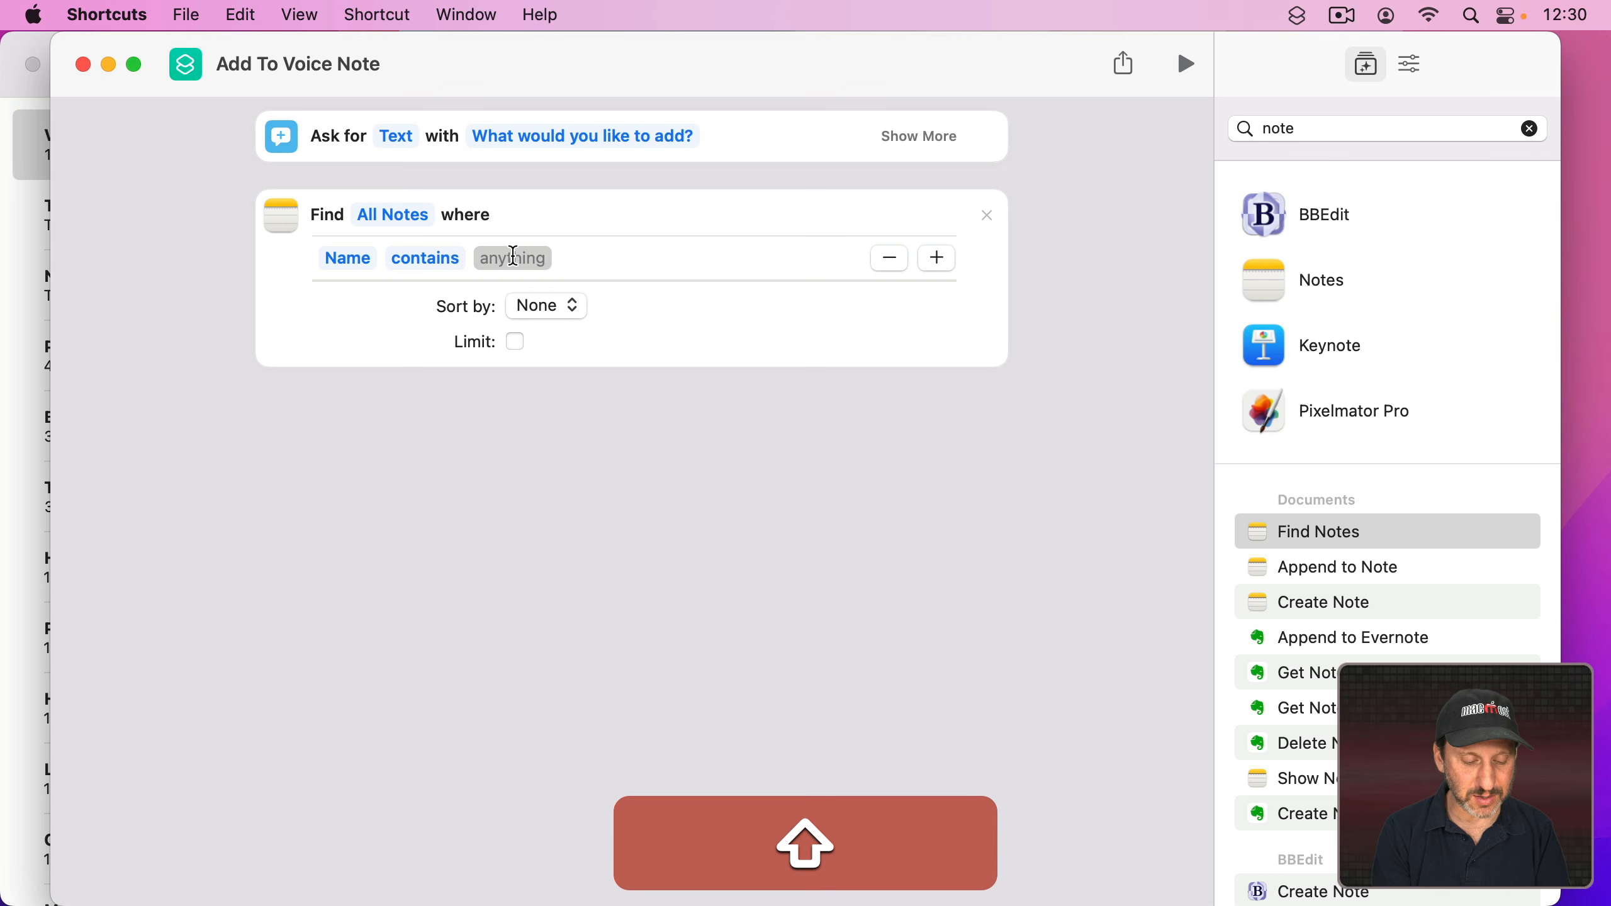
text(Verbal Notes)
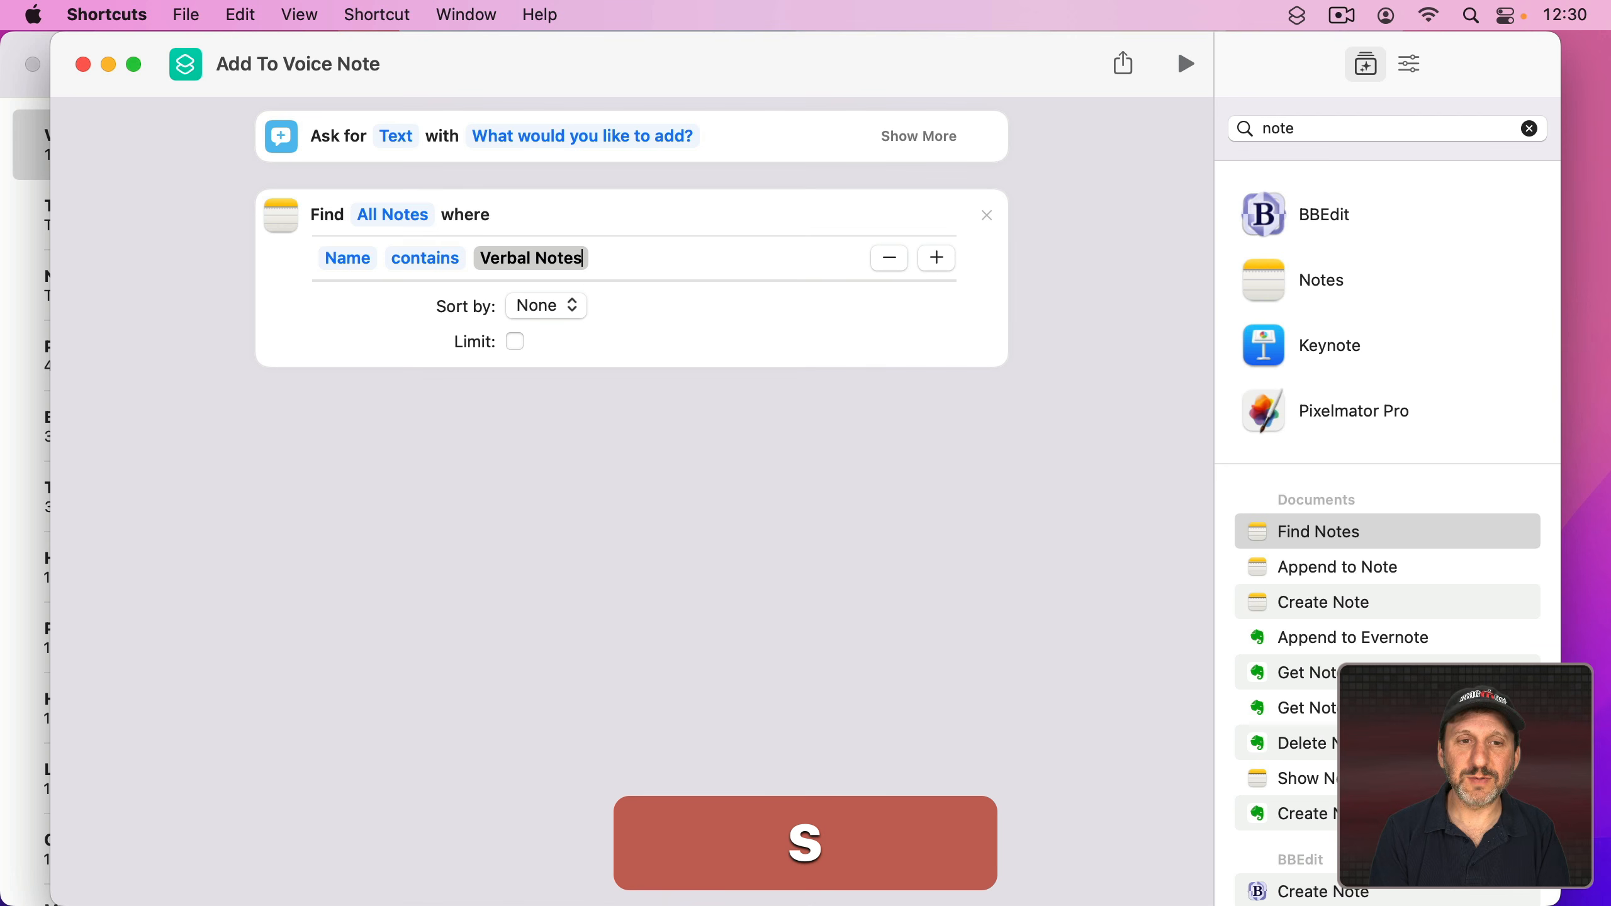
key(Return)
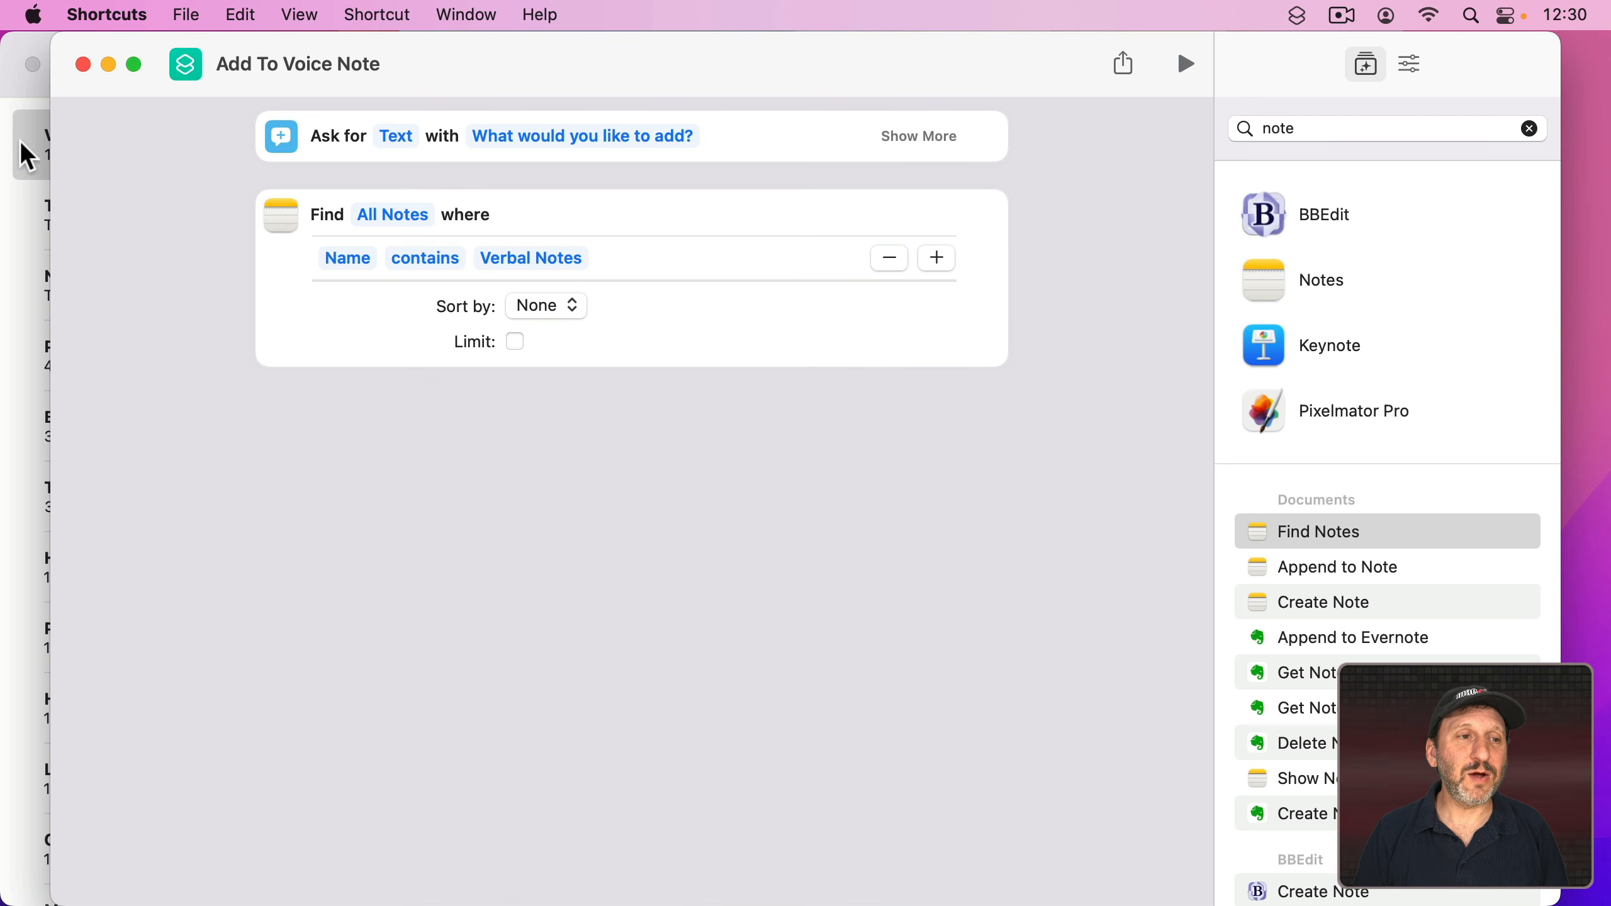
click(22, 141)
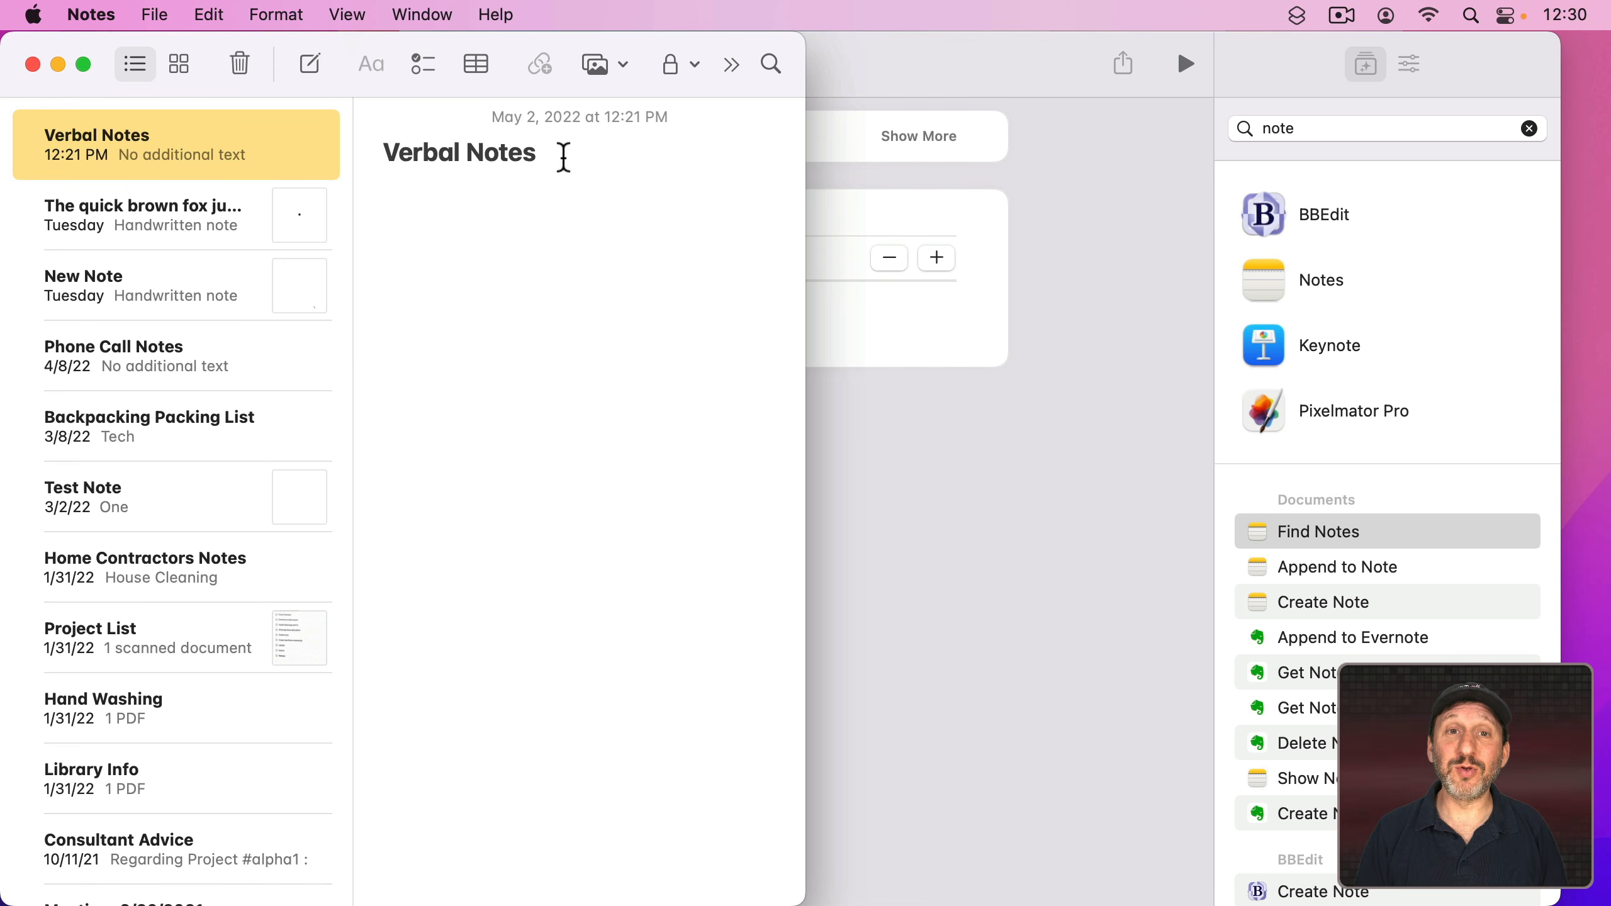
click(1054, 254)
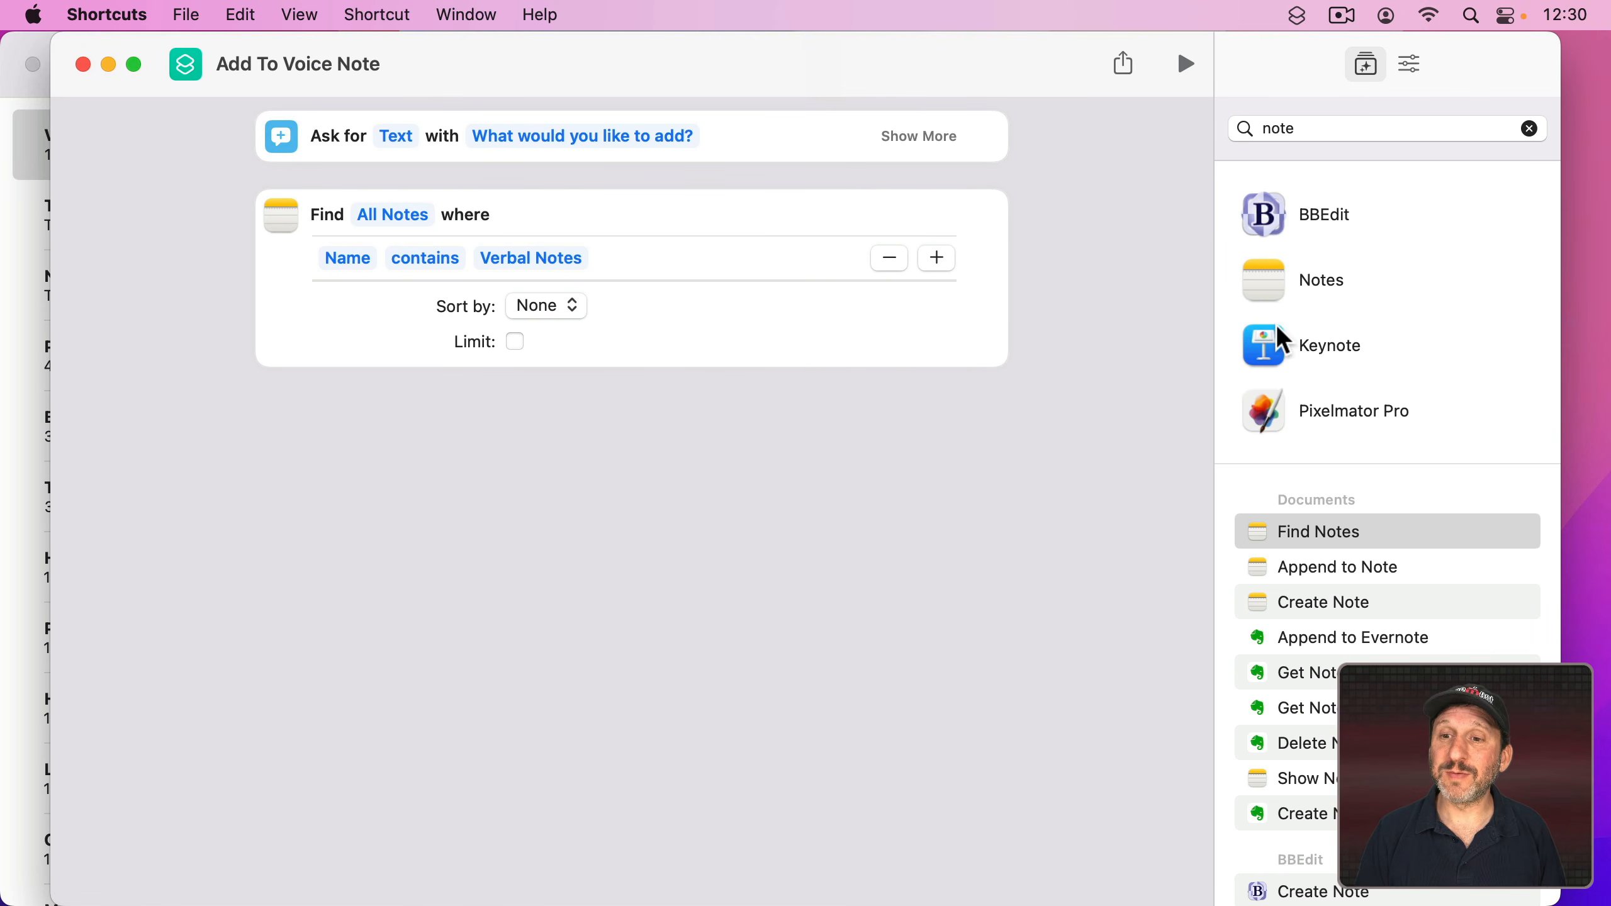
Step: Add an Append to Note action and replace its text with the Provided Input magic variable from Ask for Input
double_click(1323, 564)
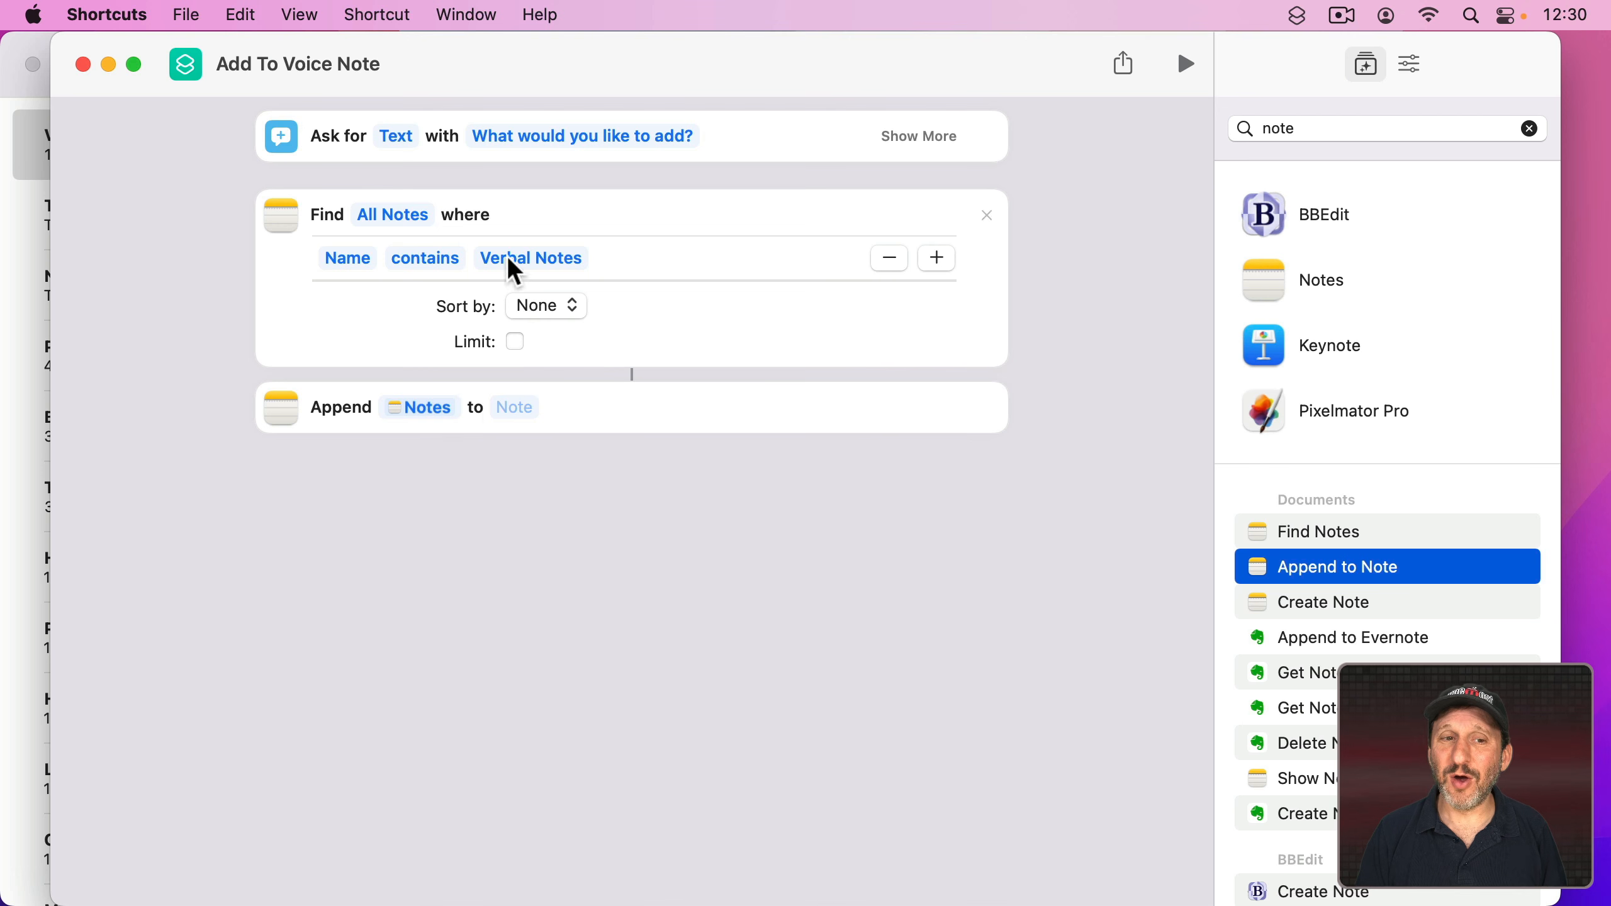
click(433, 408)
click(341, 538)
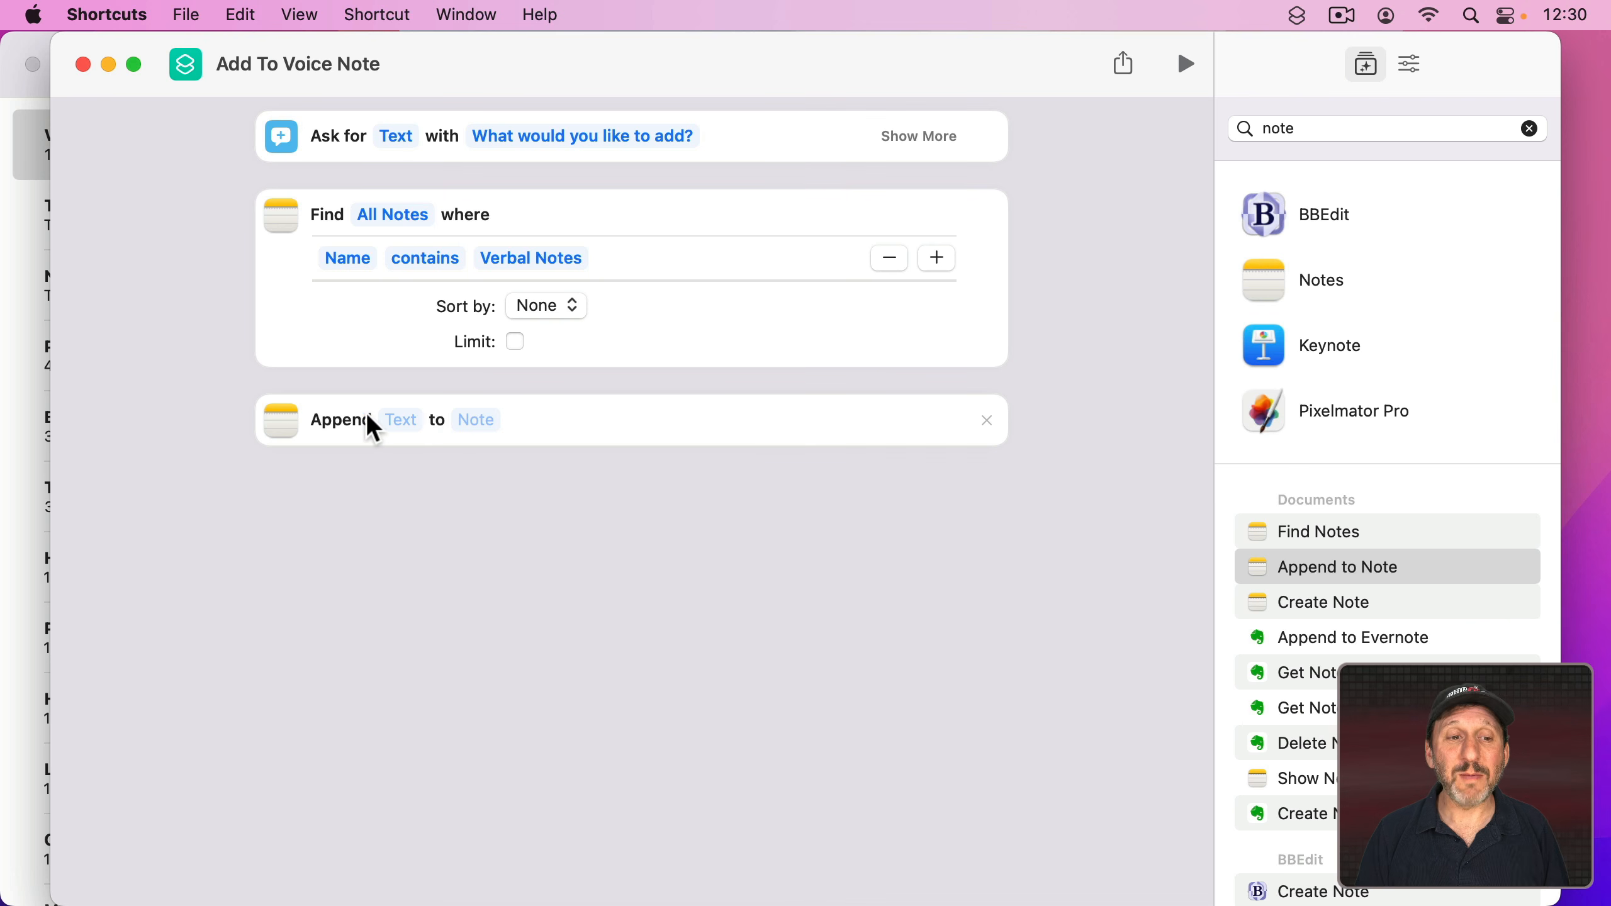
click(397, 419)
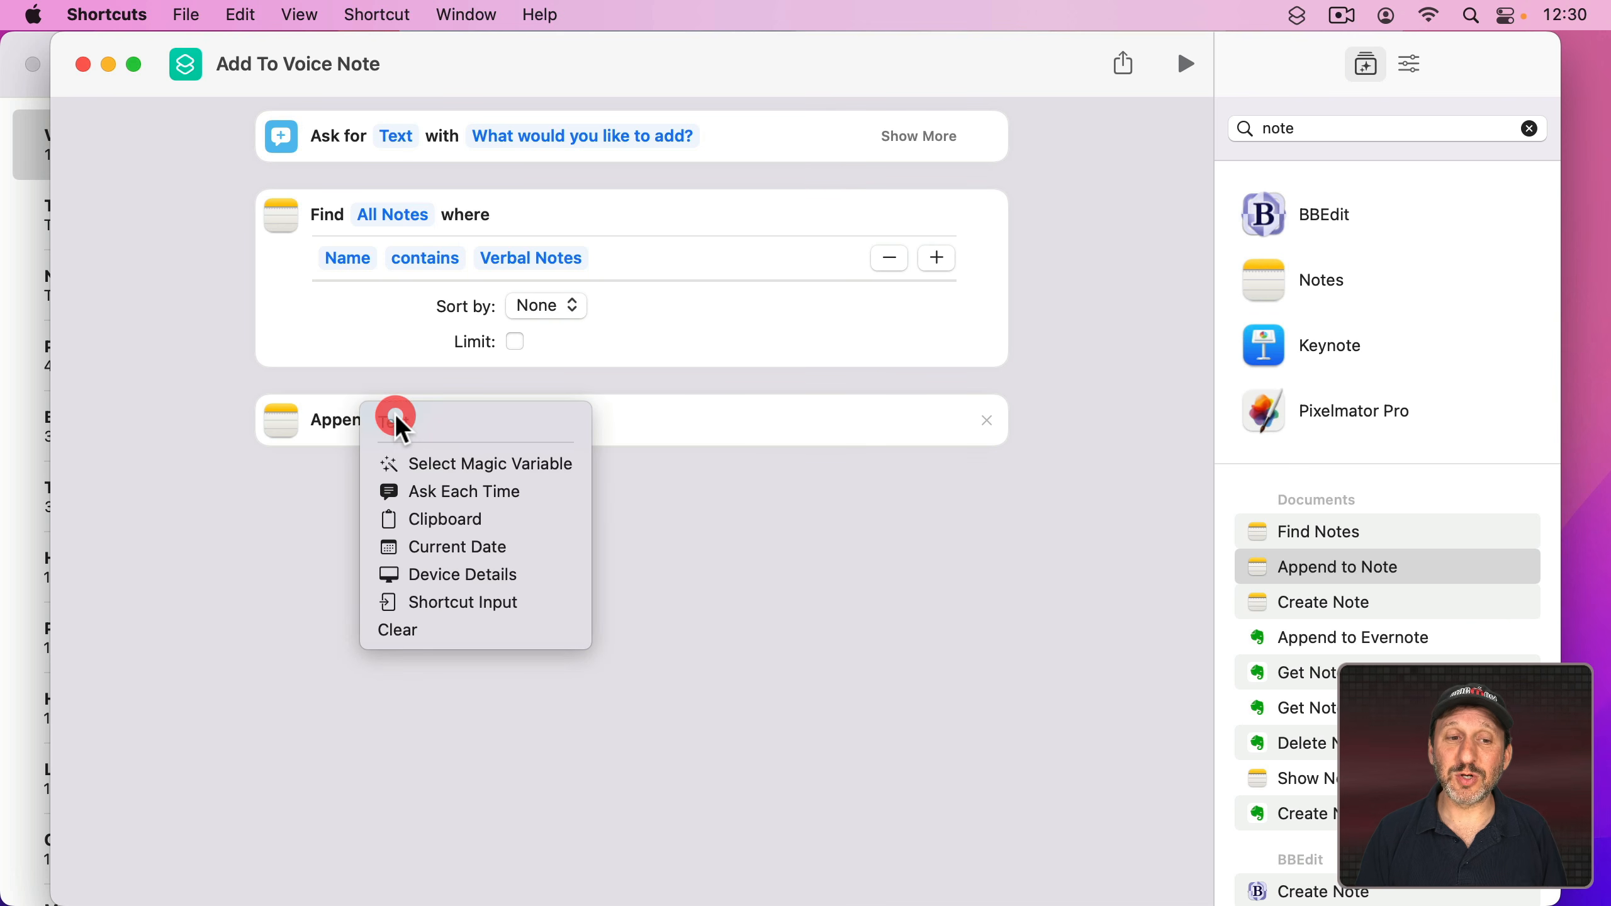
click(432, 460)
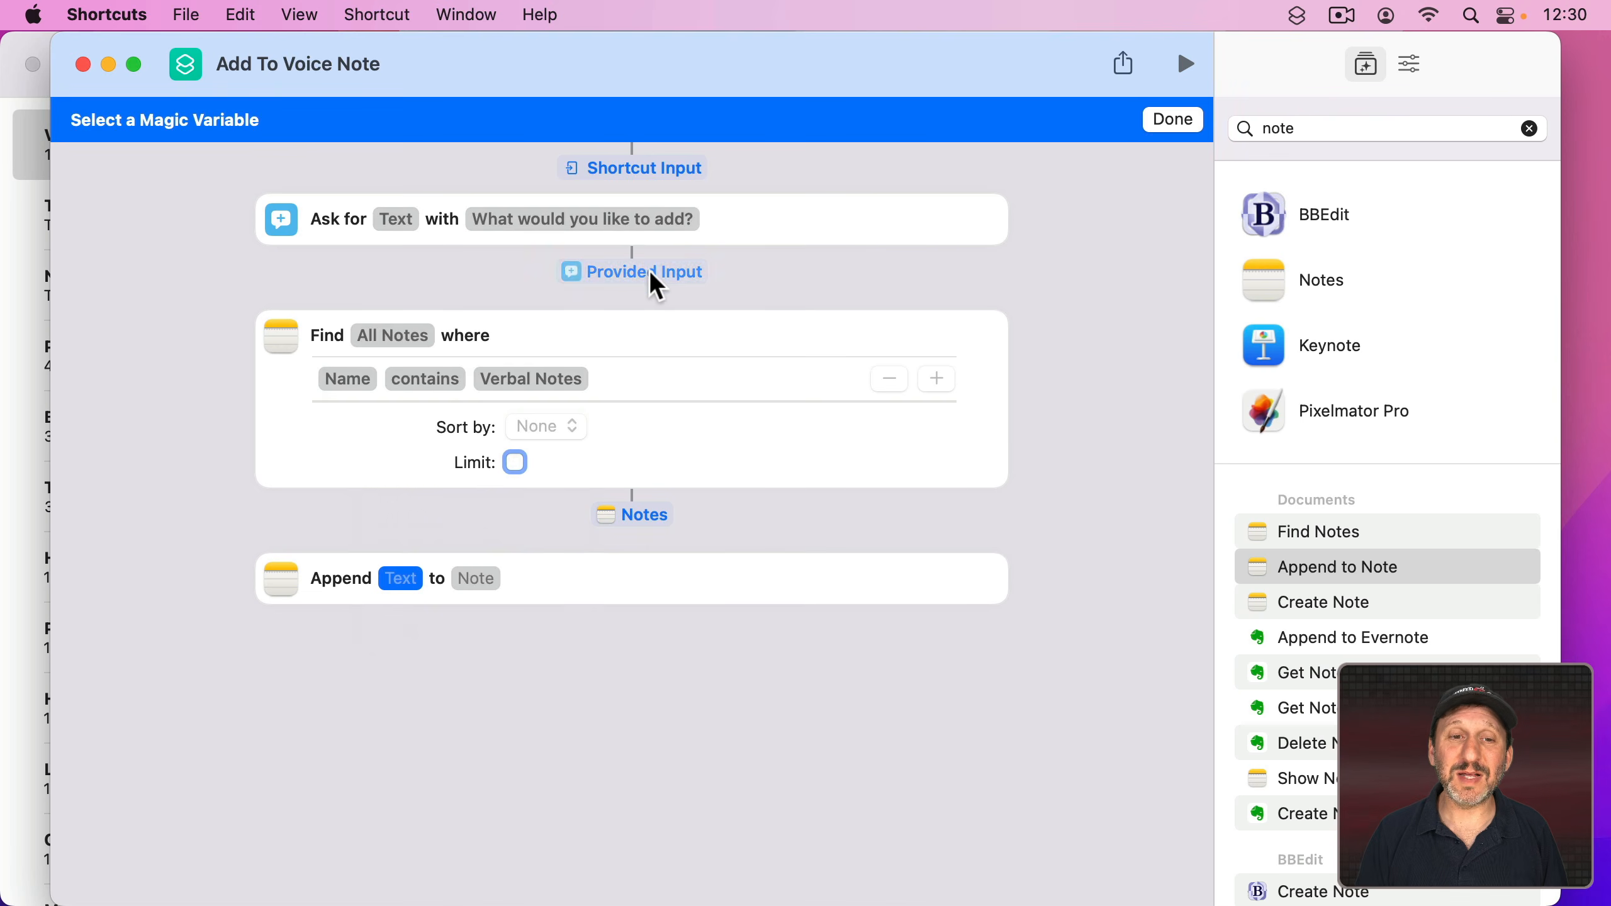
click(650, 272)
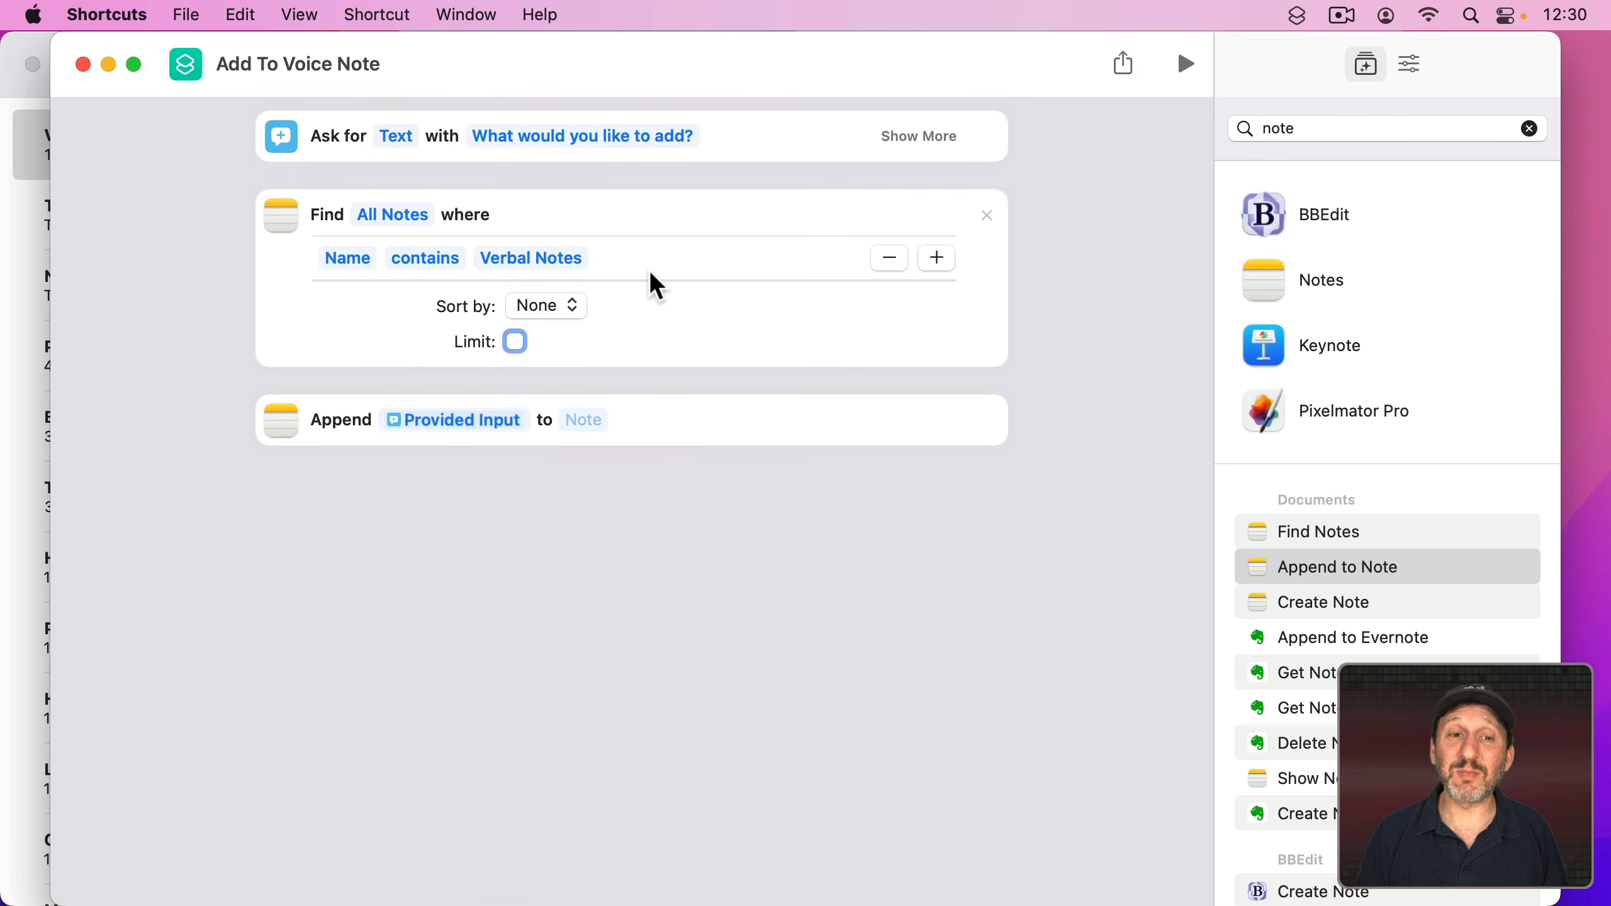
Step: Set the append action's target note to the Notes magic variable produced by Find Notes
click(586, 419)
click(611, 462)
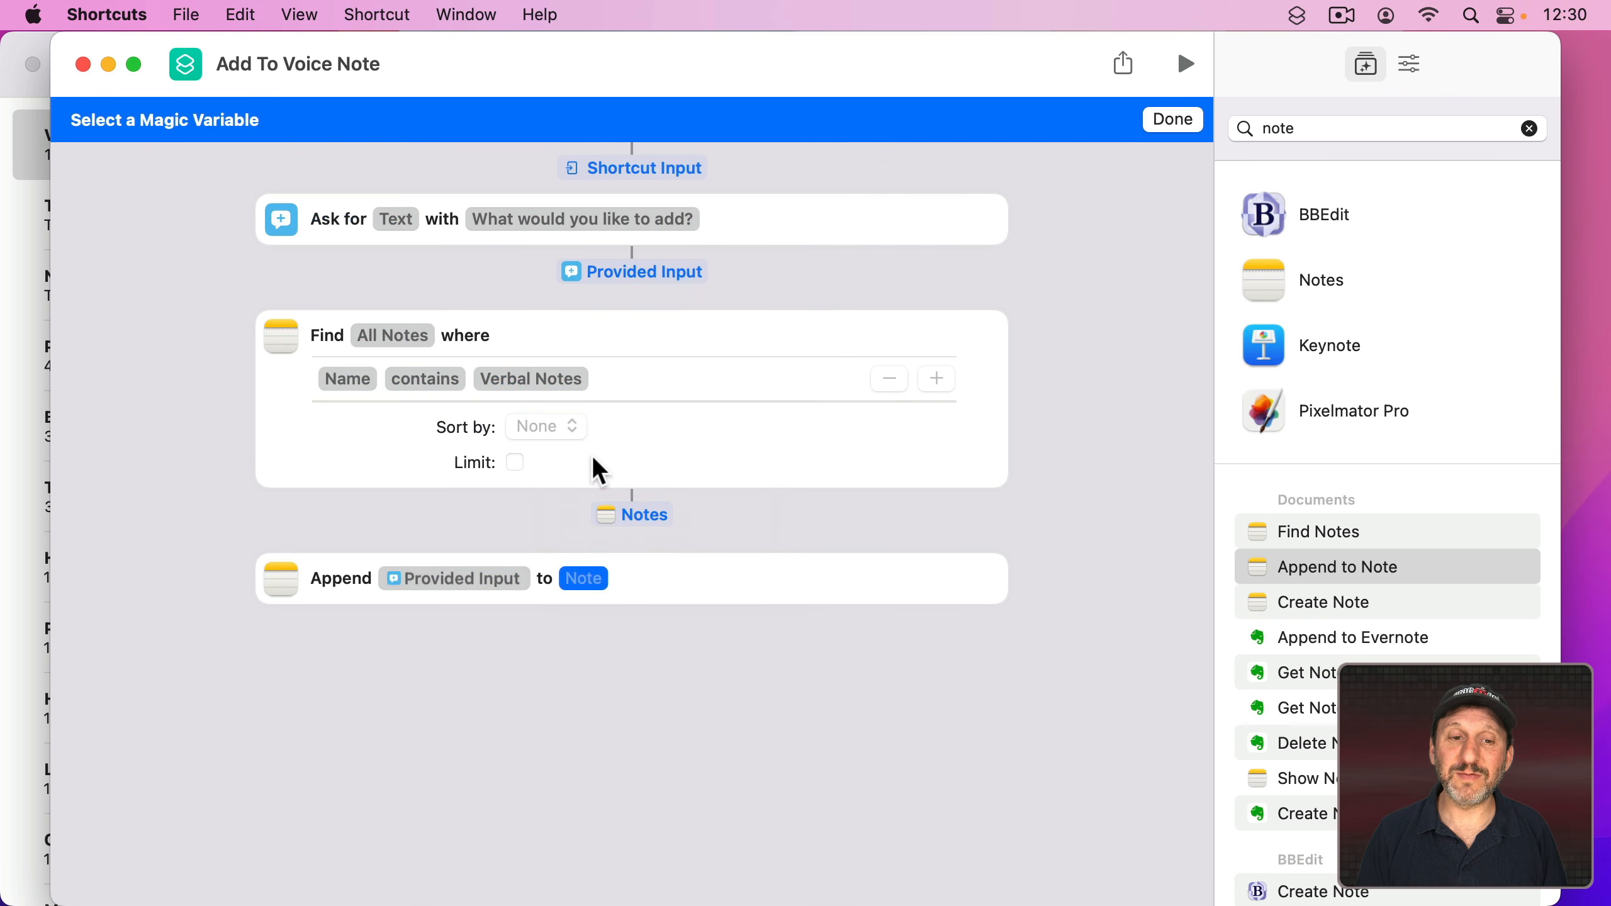
click(636, 516)
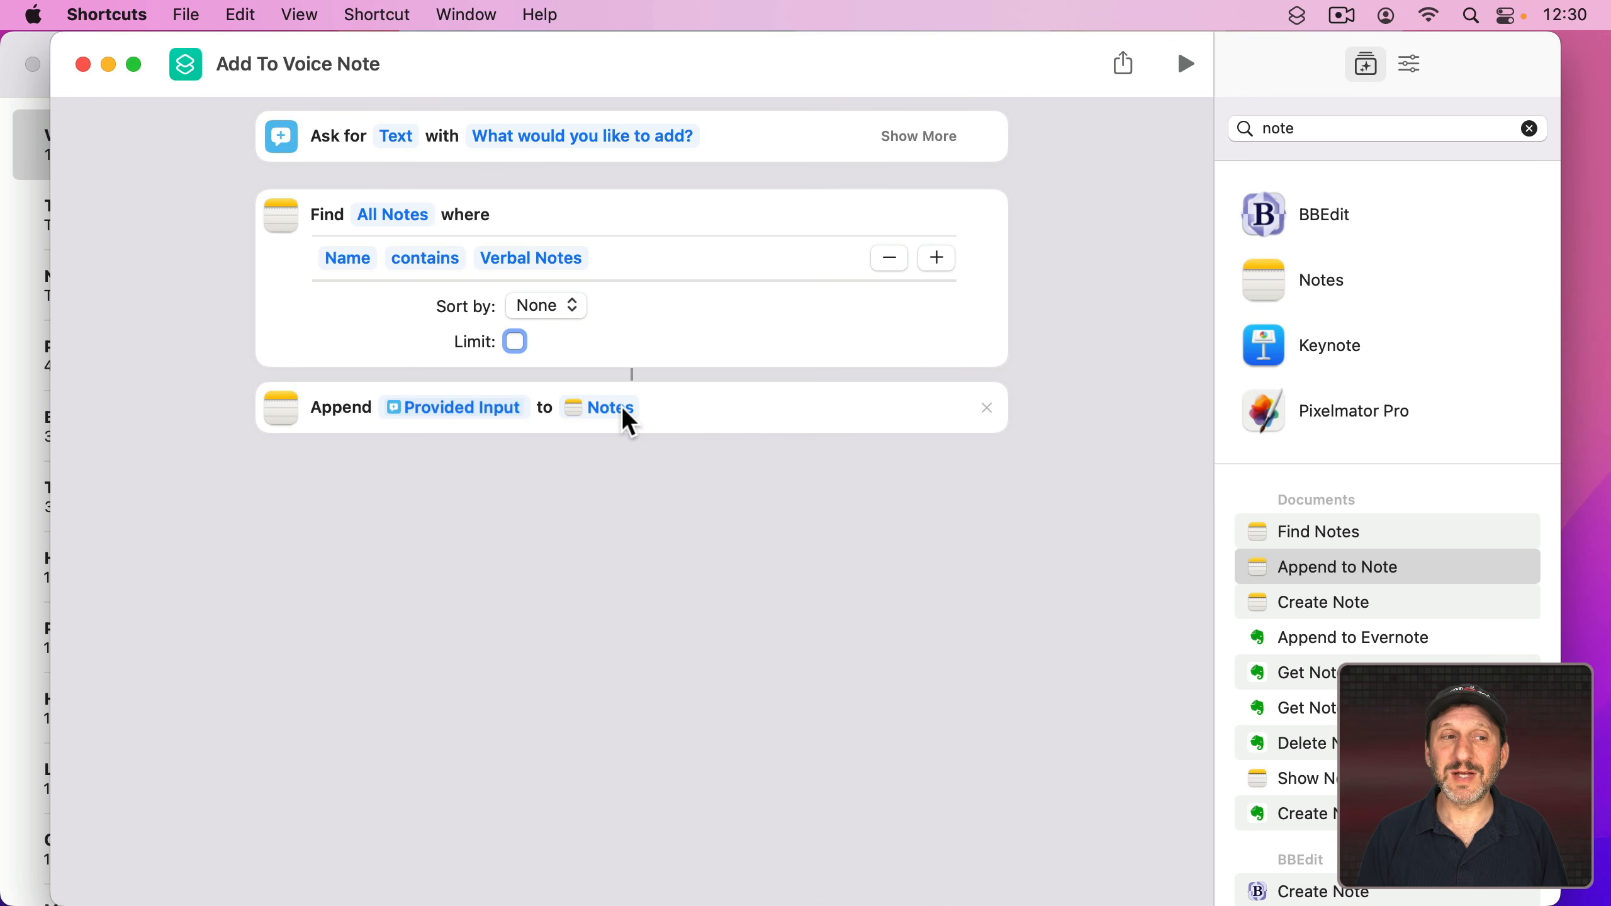
Step: Narrow the shortcut editor to uncover the Verbal Notes note, and run the shortcut with the input "Something"
drag(56, 40, 623, 38)
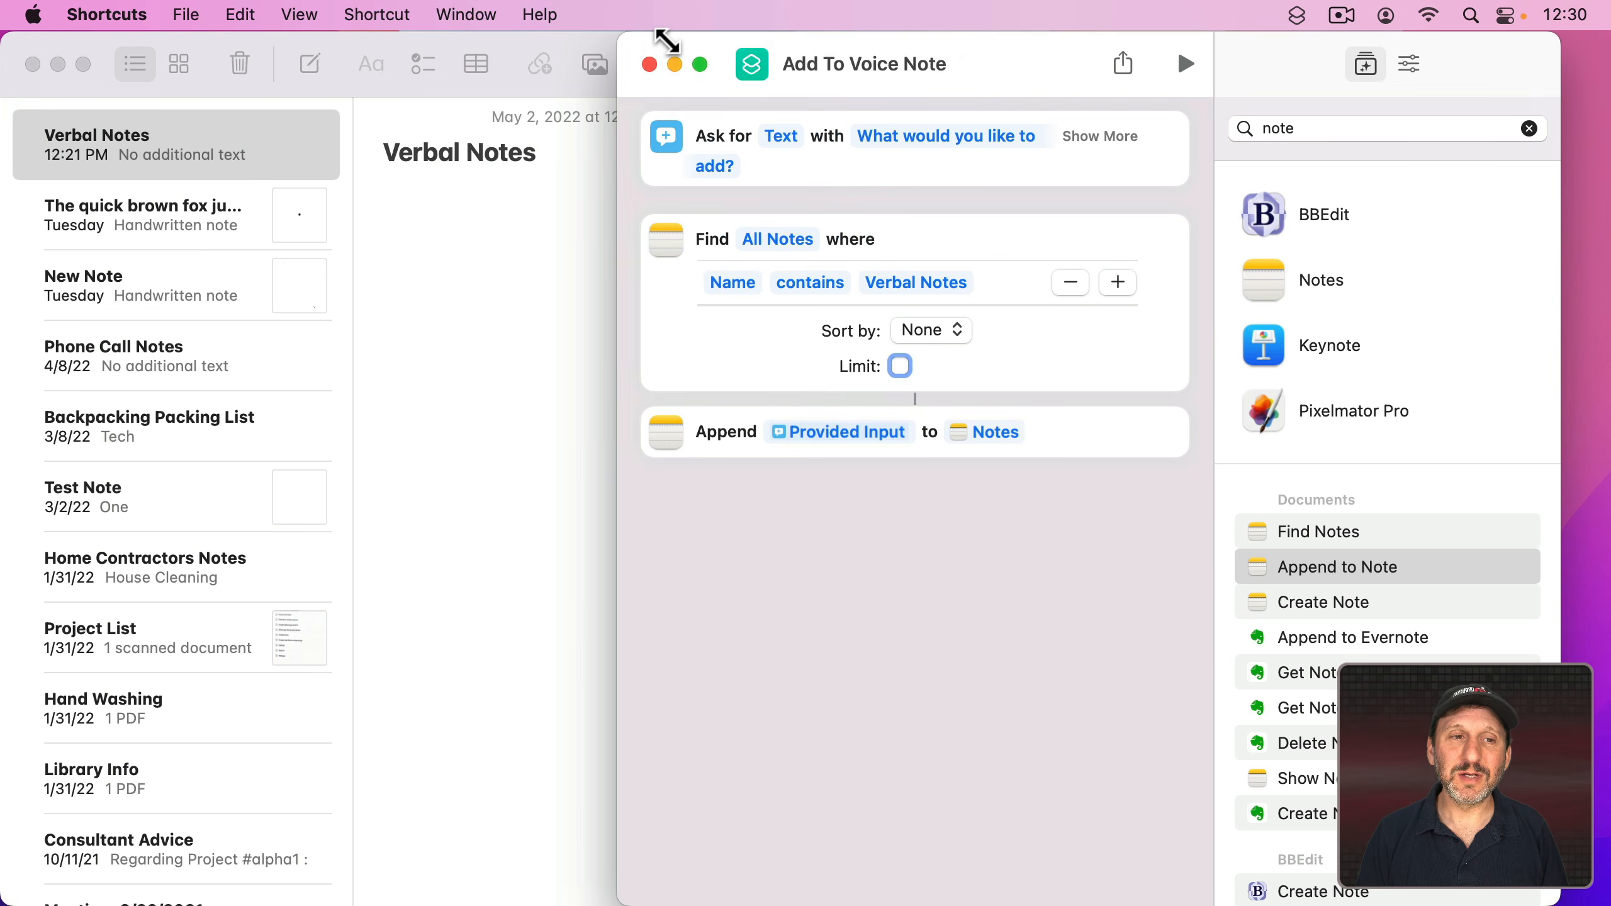
click(1188, 65)
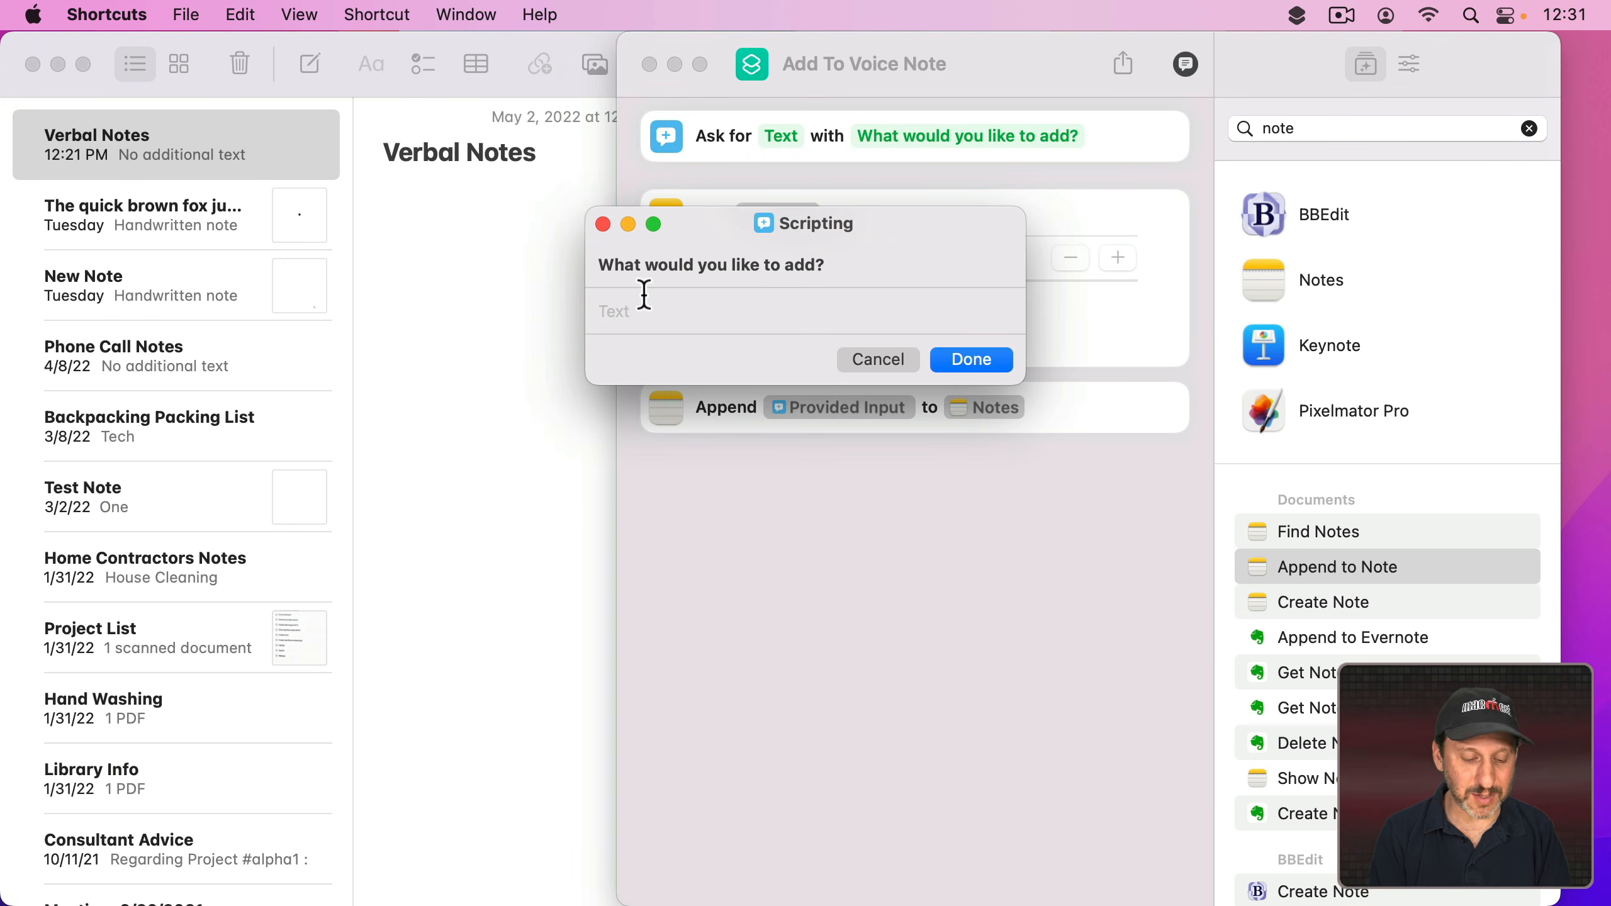
text(Something)
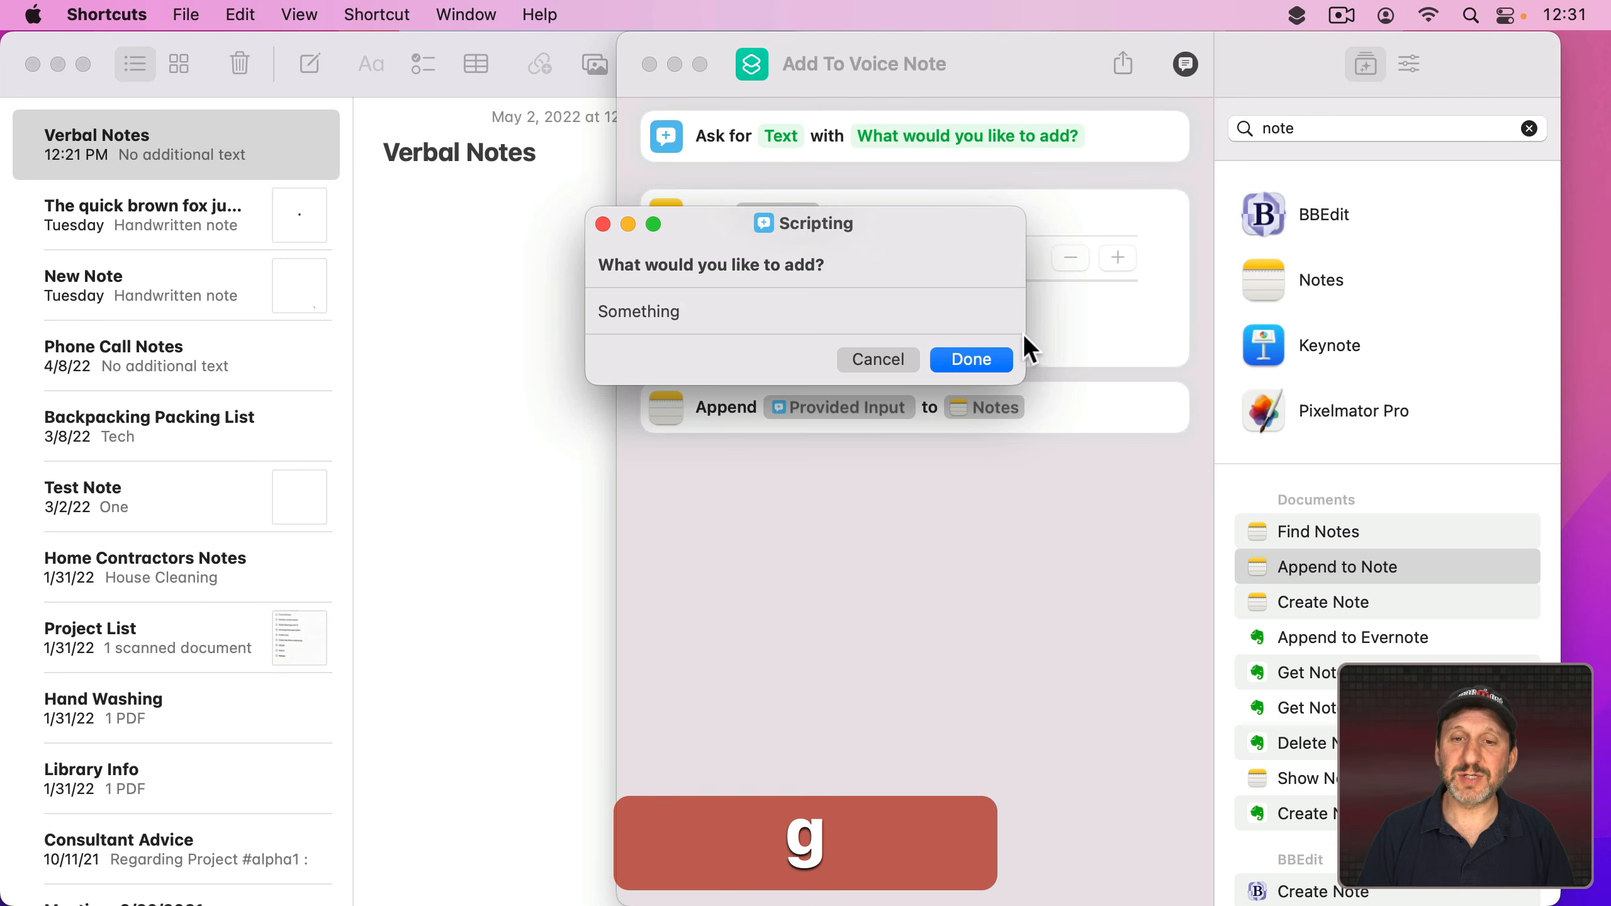
click(985, 359)
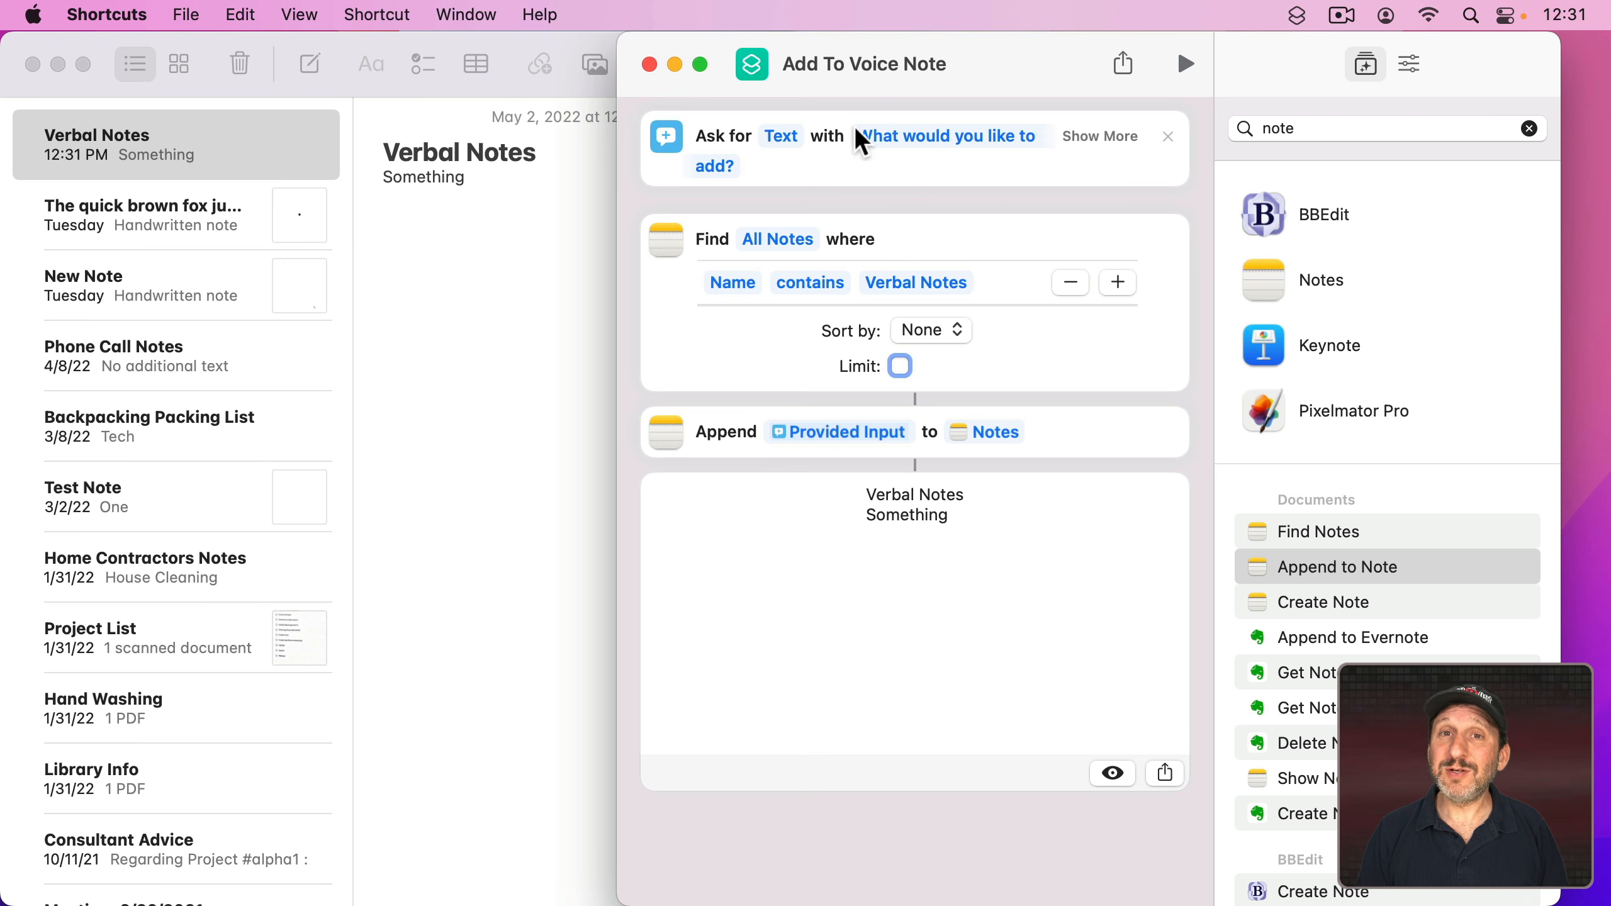
Step: Show the shortcut's details and run Add To Voice Note twice through Siri, adding "Something else" and "Hello world"
click(1409, 66)
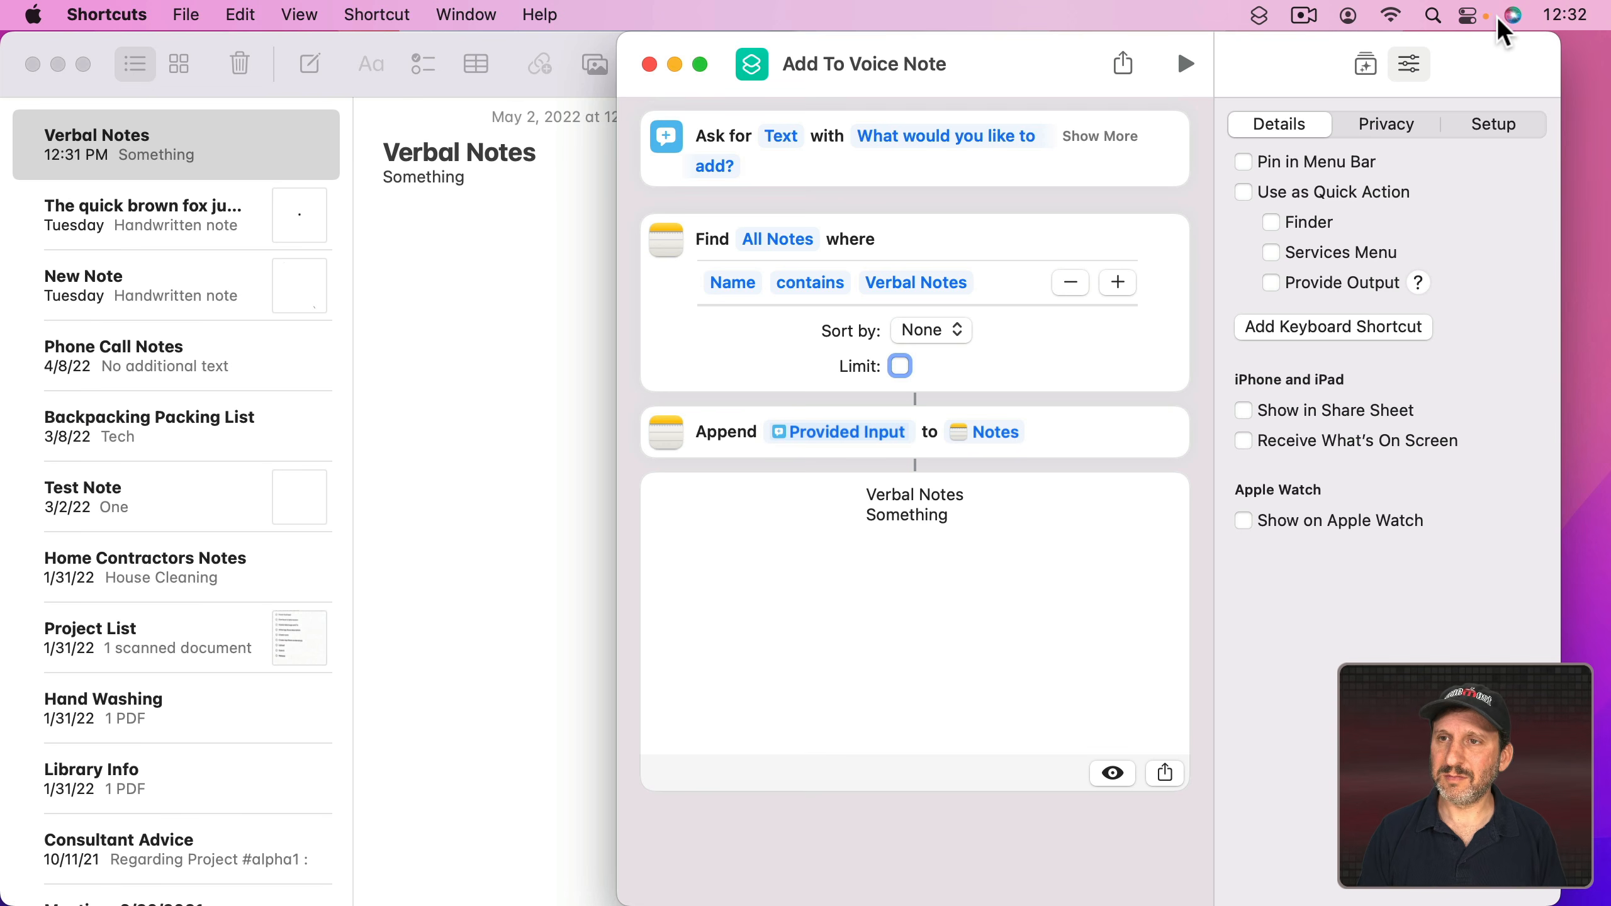
click(1515, 15)
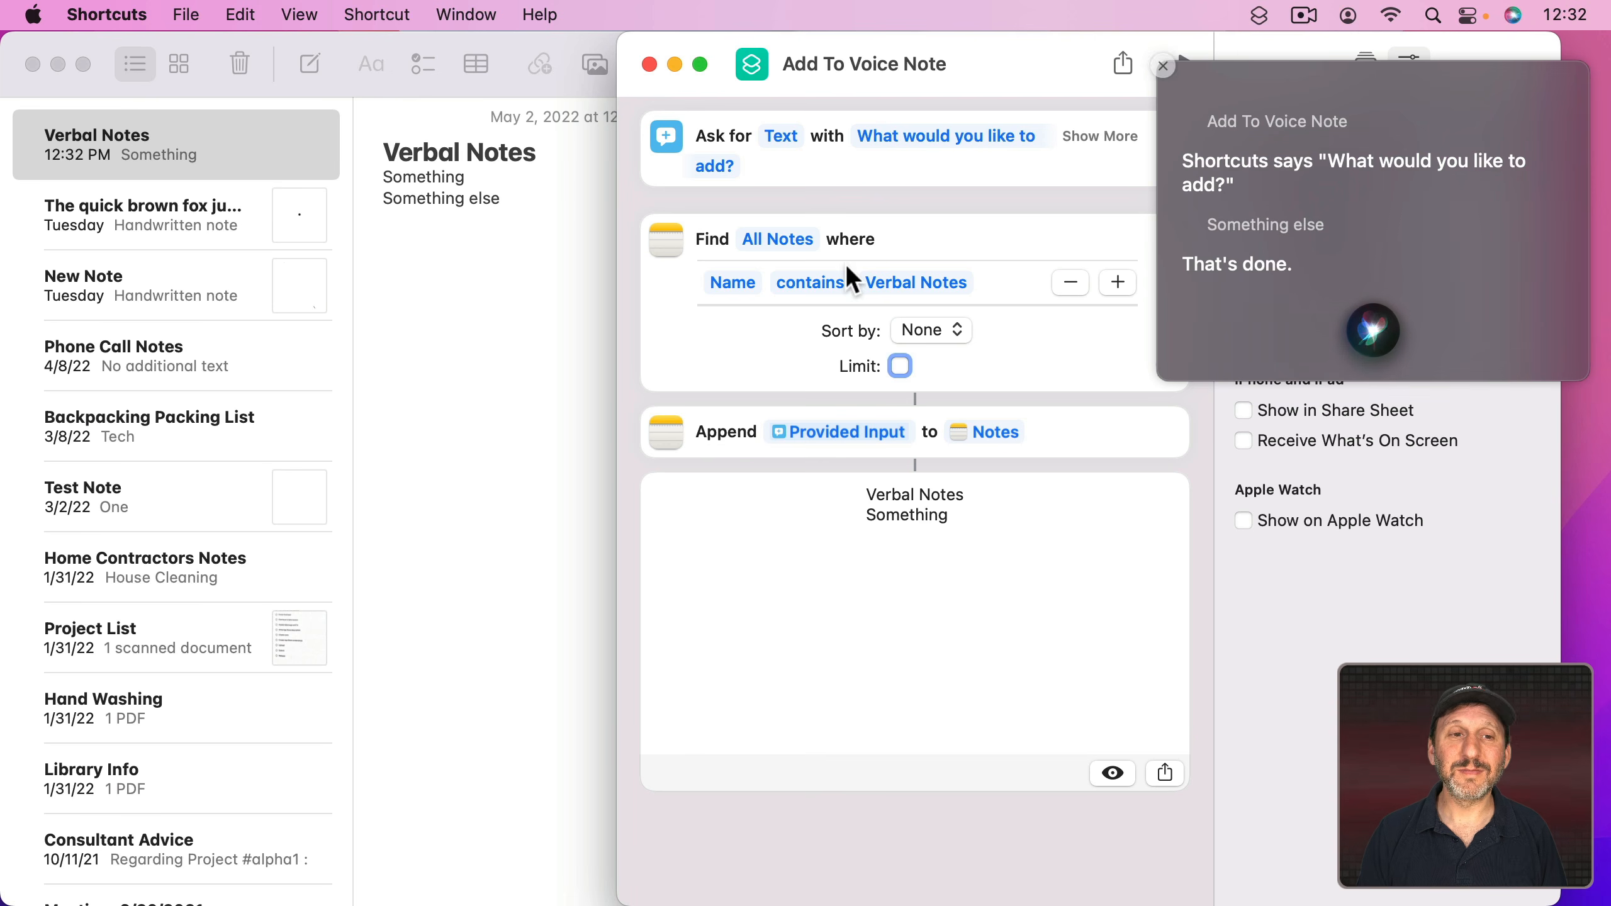
click(1166, 64)
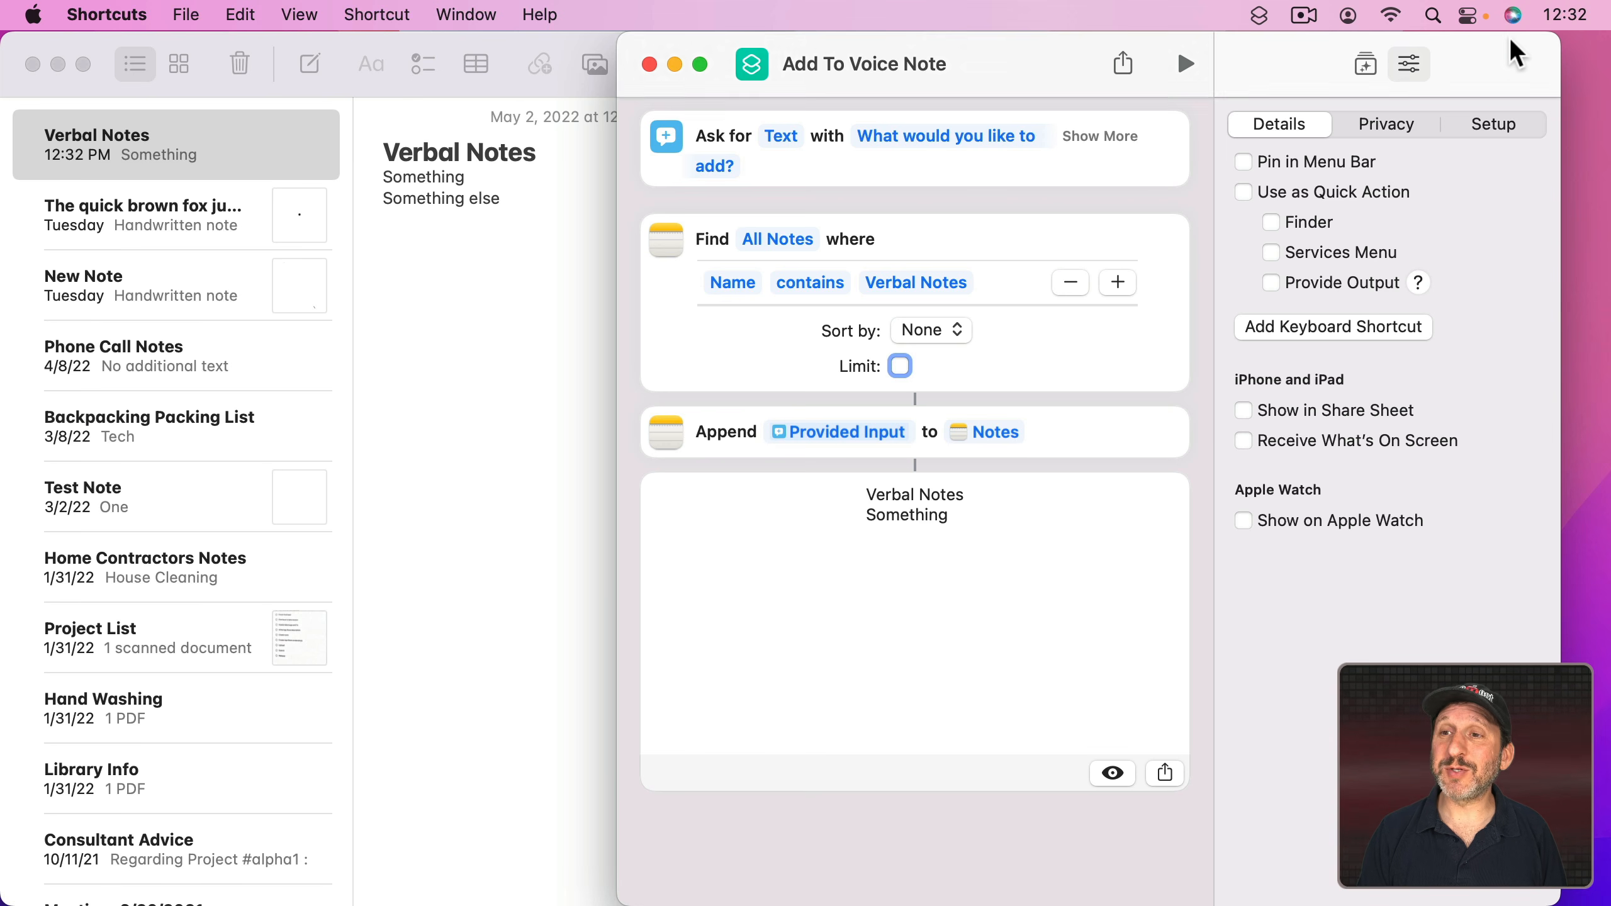
click(1516, 16)
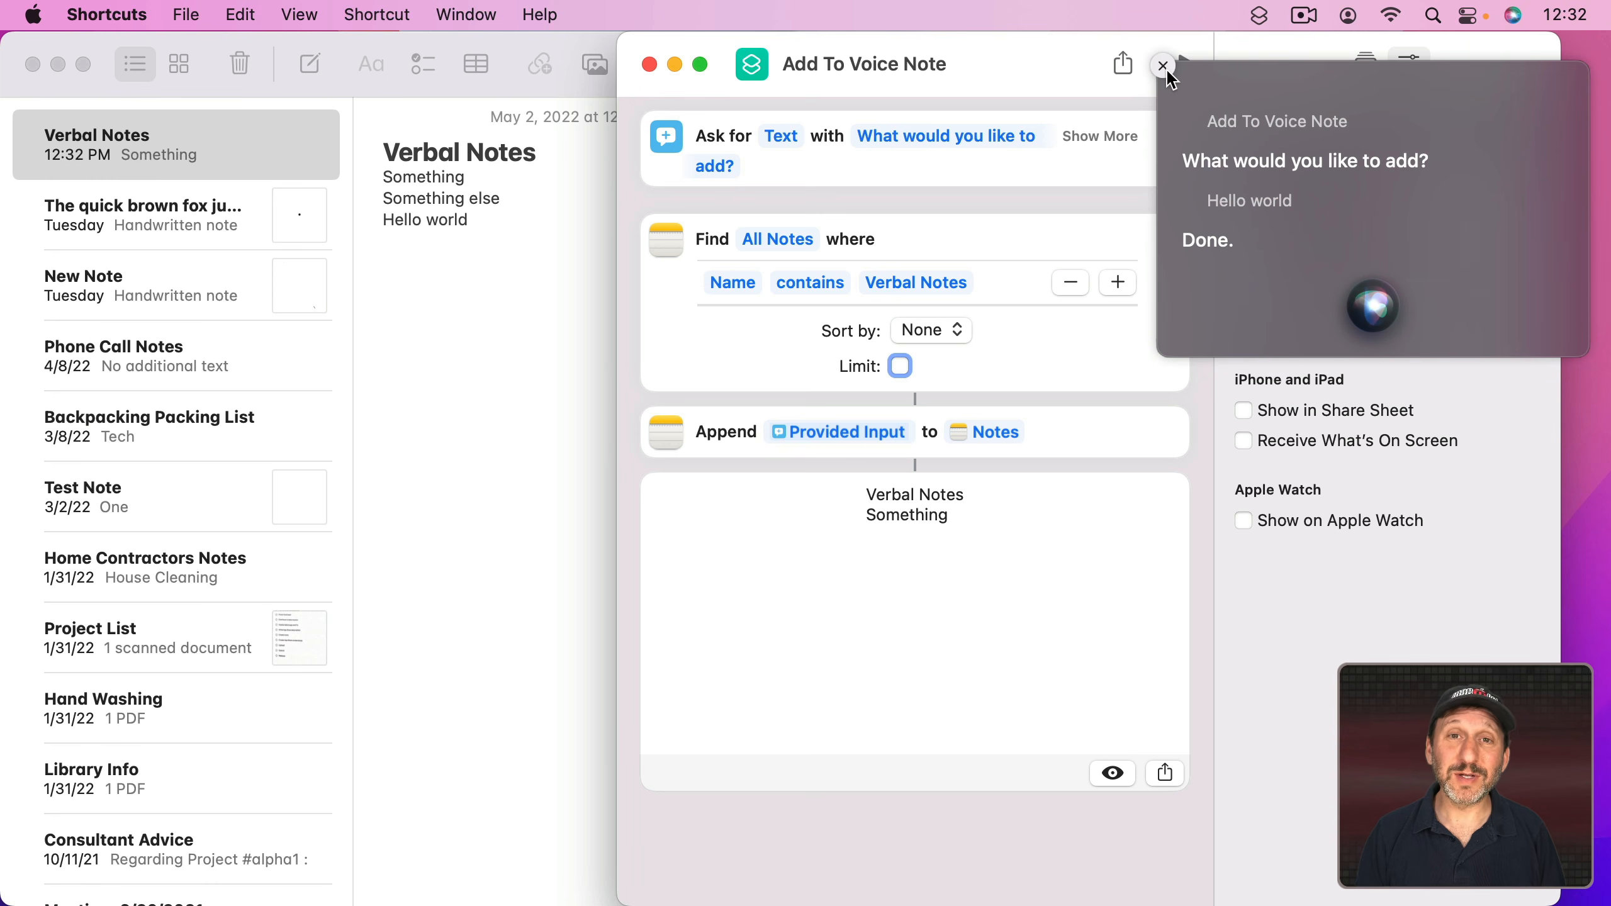
click(1163, 66)
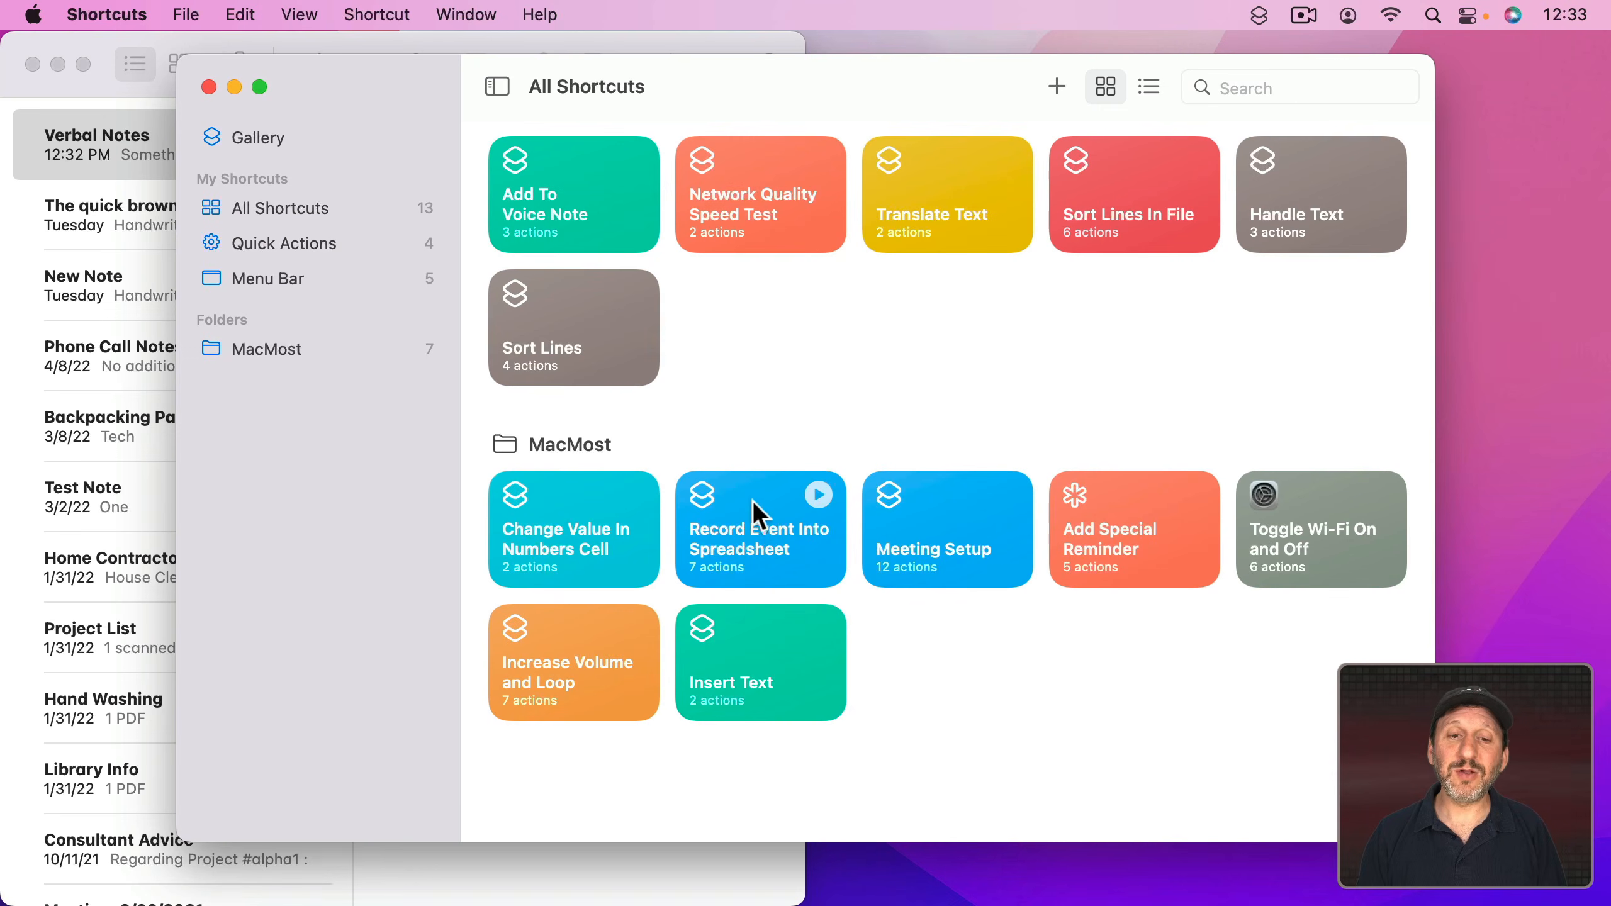
Step: Duplicate the Record Event Into Spreadsheet shortcut in the MacMost folder
click(748, 518)
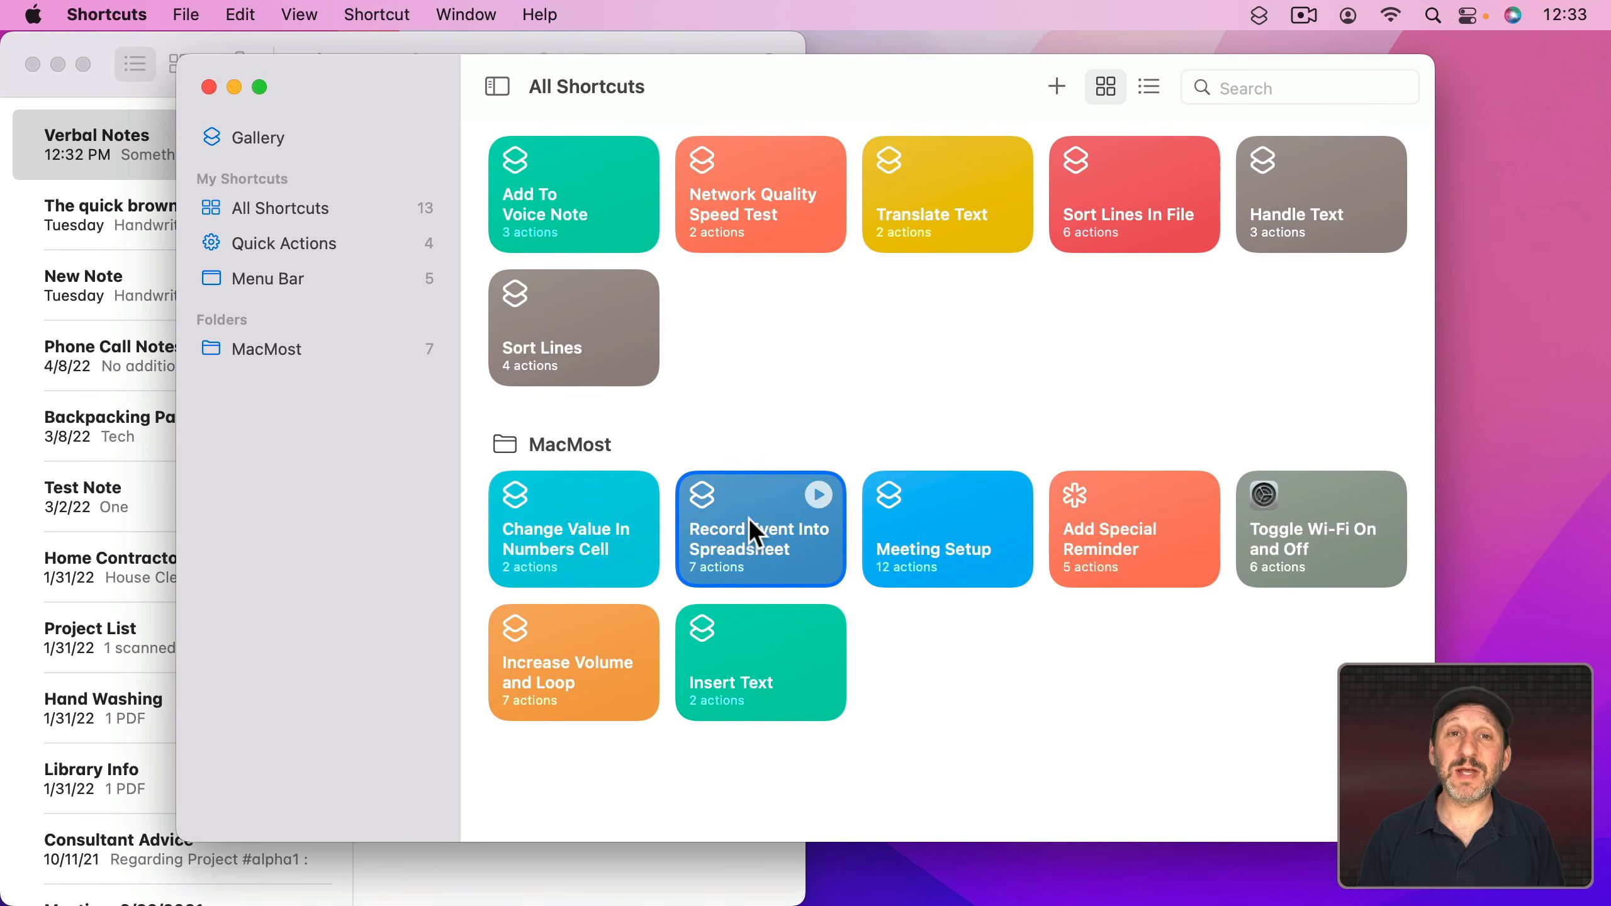
click(190, 14)
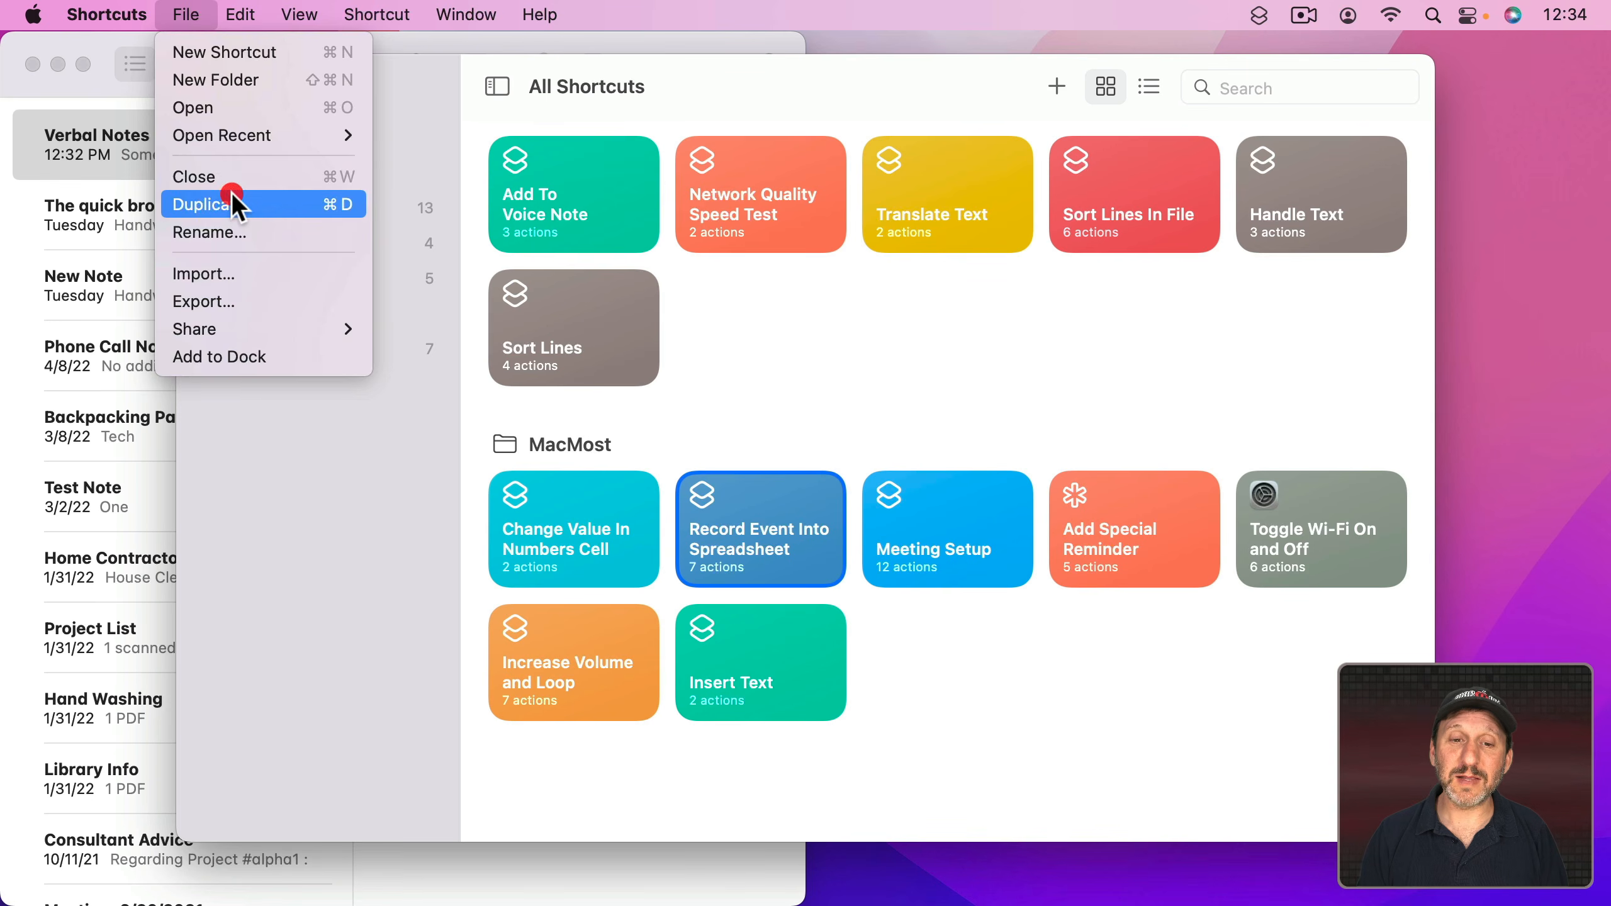
click(235, 204)
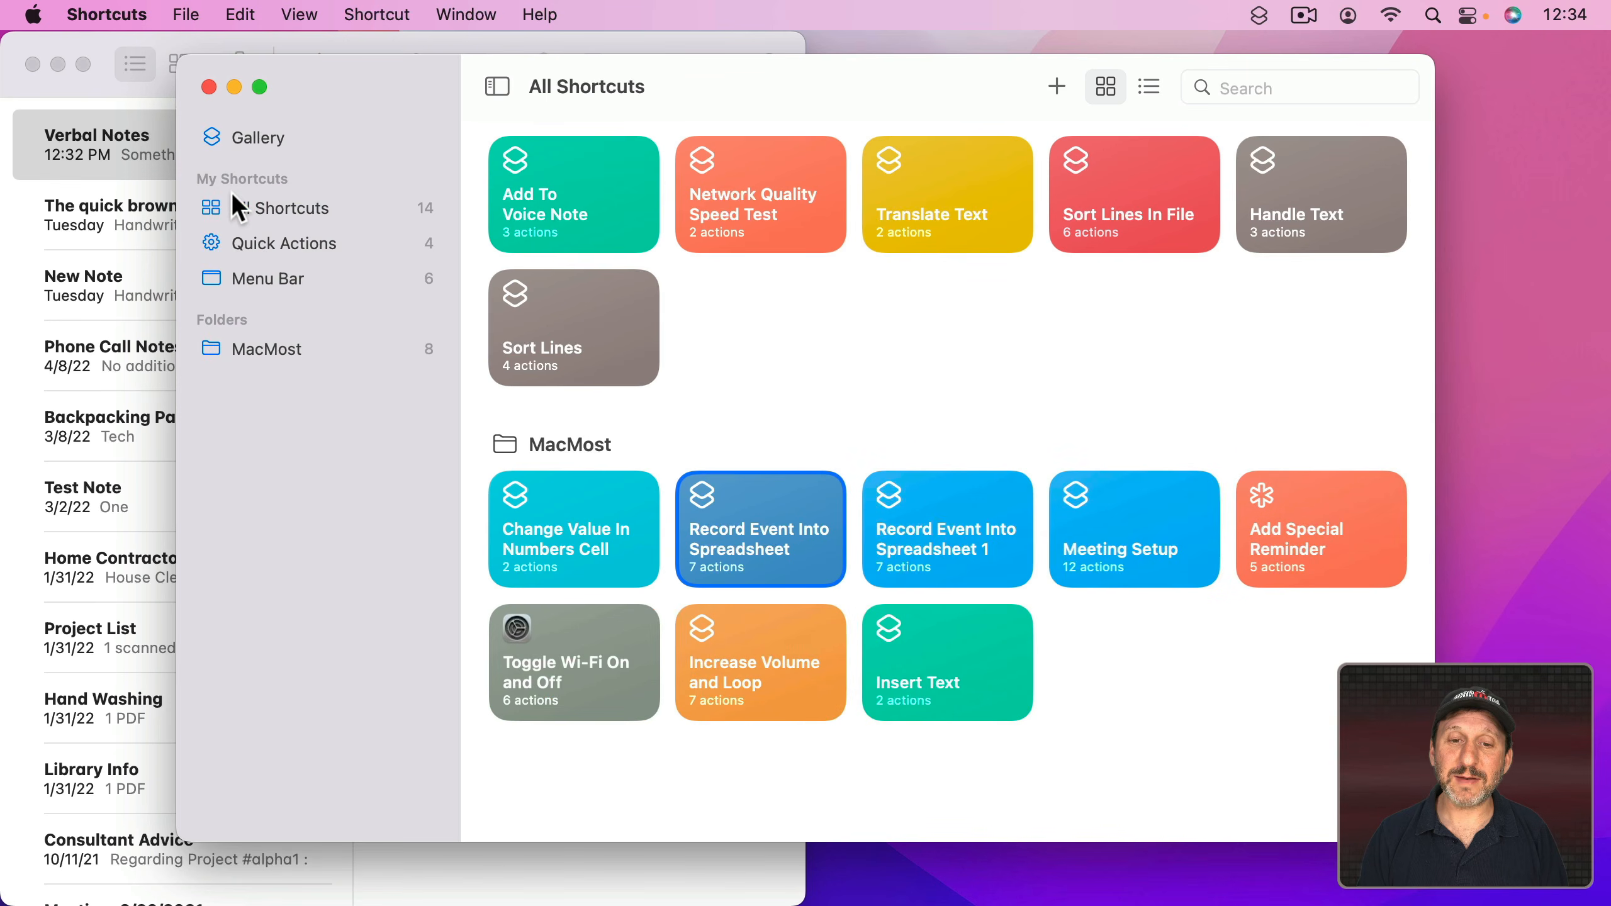
Step: Open the duplicated Record Event Into Spreadsheet 1 shortcut and rename it Record Event
double_click(960, 532)
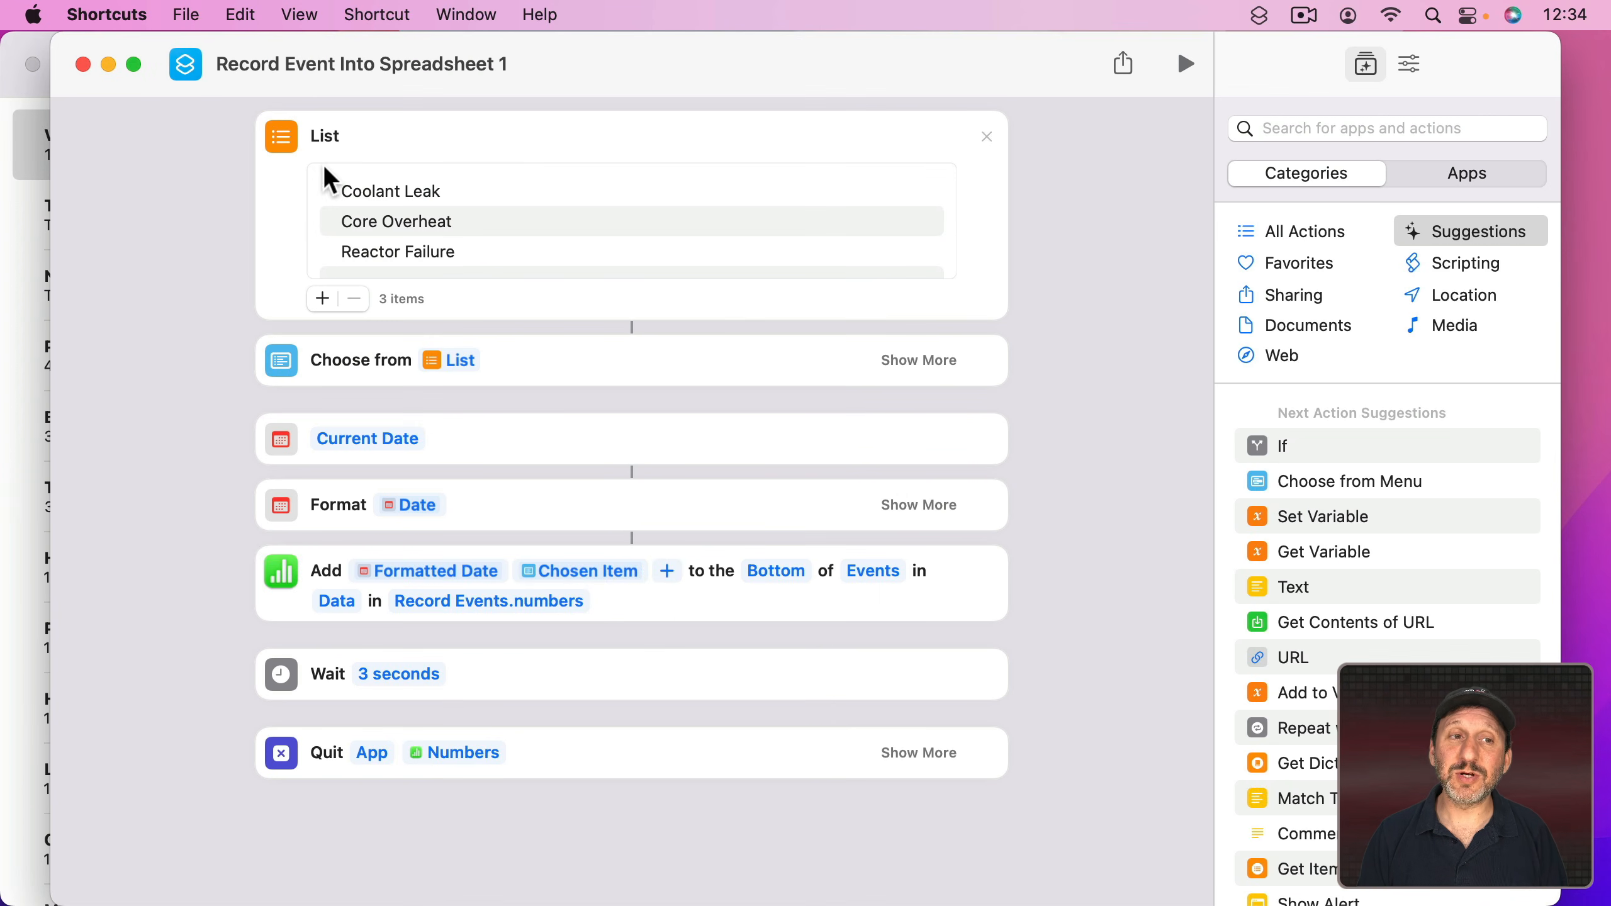
drag(334, 64, 658, 59)
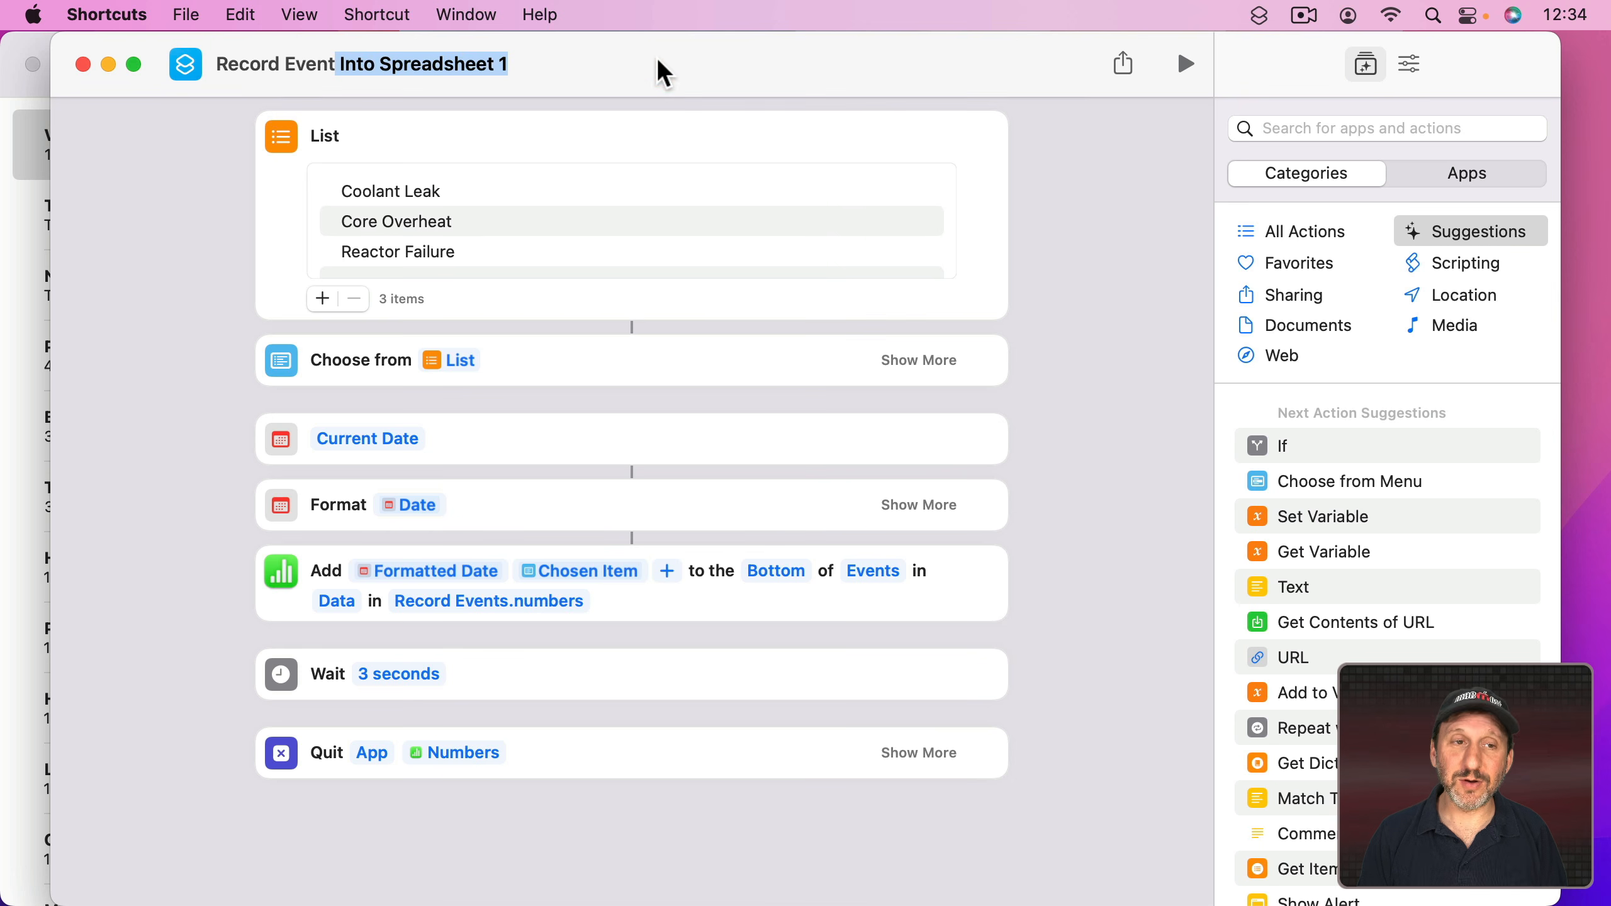
key(BackSpace)
key(Return)
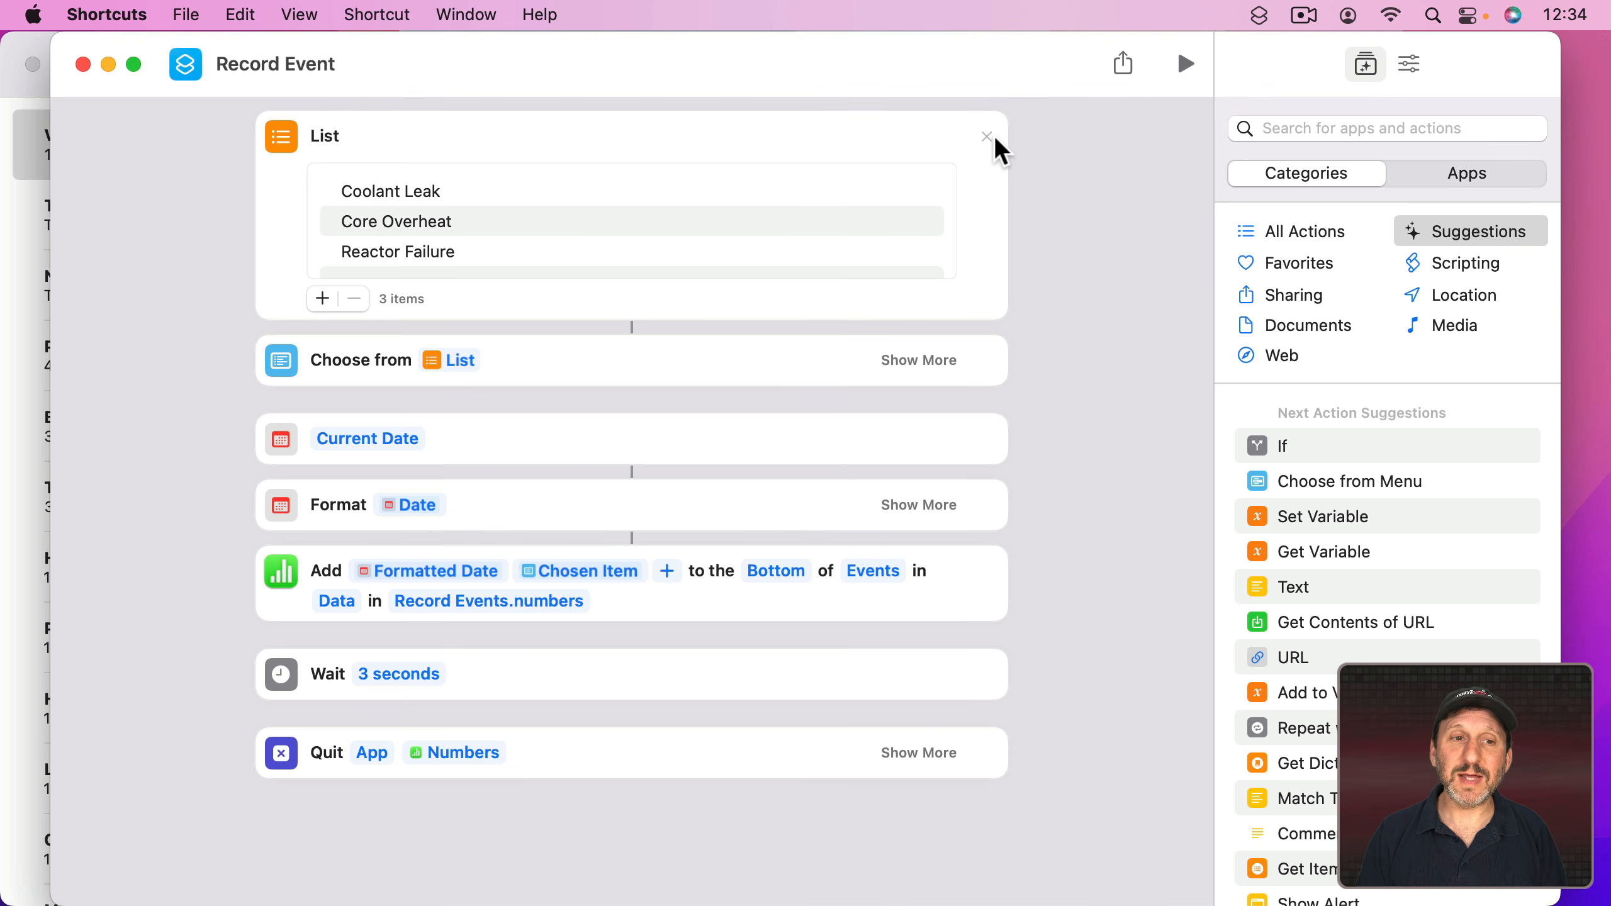
Step: Replace the List and Choose from List actions with an initial Ask for Input action prompting "What would you like to record?"
click(987, 137)
click(991, 143)
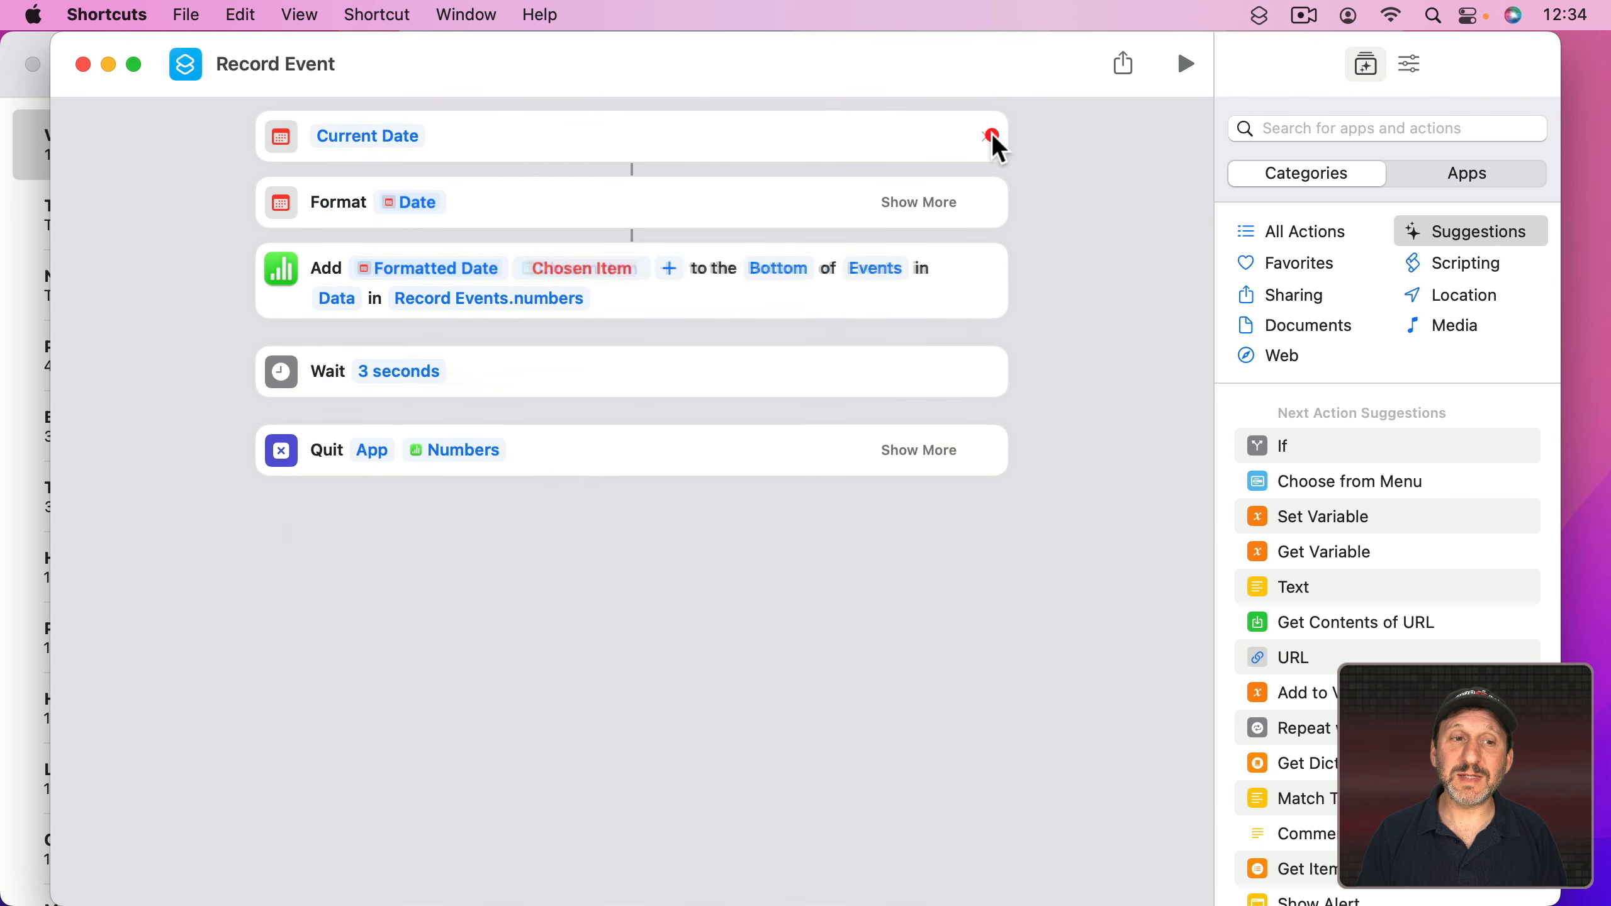
click(1370, 127)
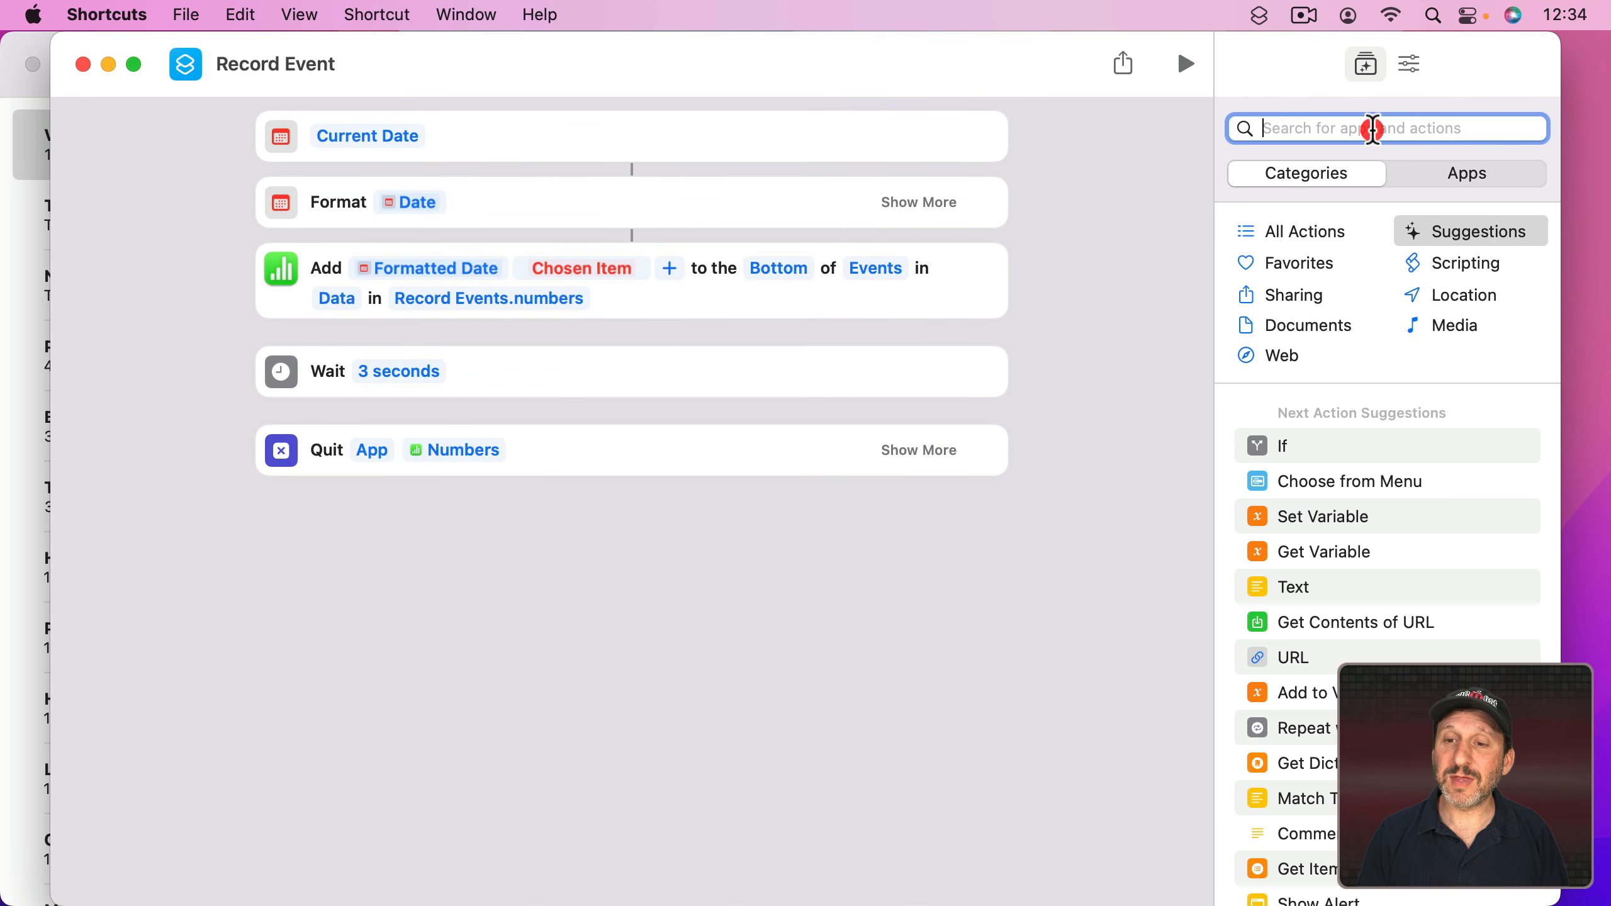
text(ask)
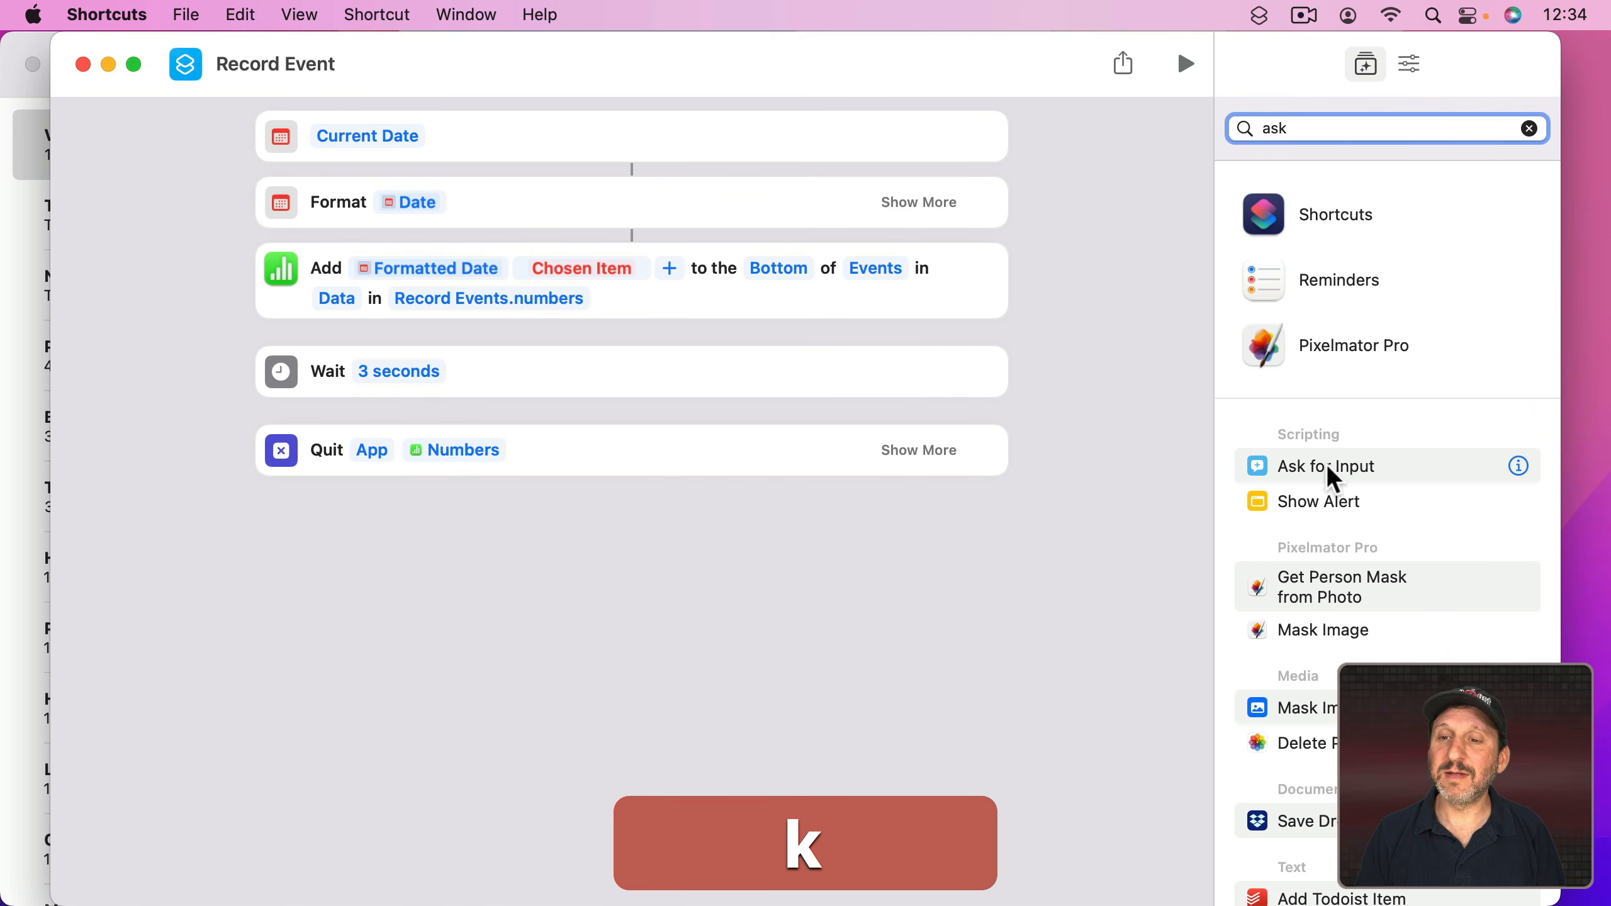
drag(1328, 466, 446, 132)
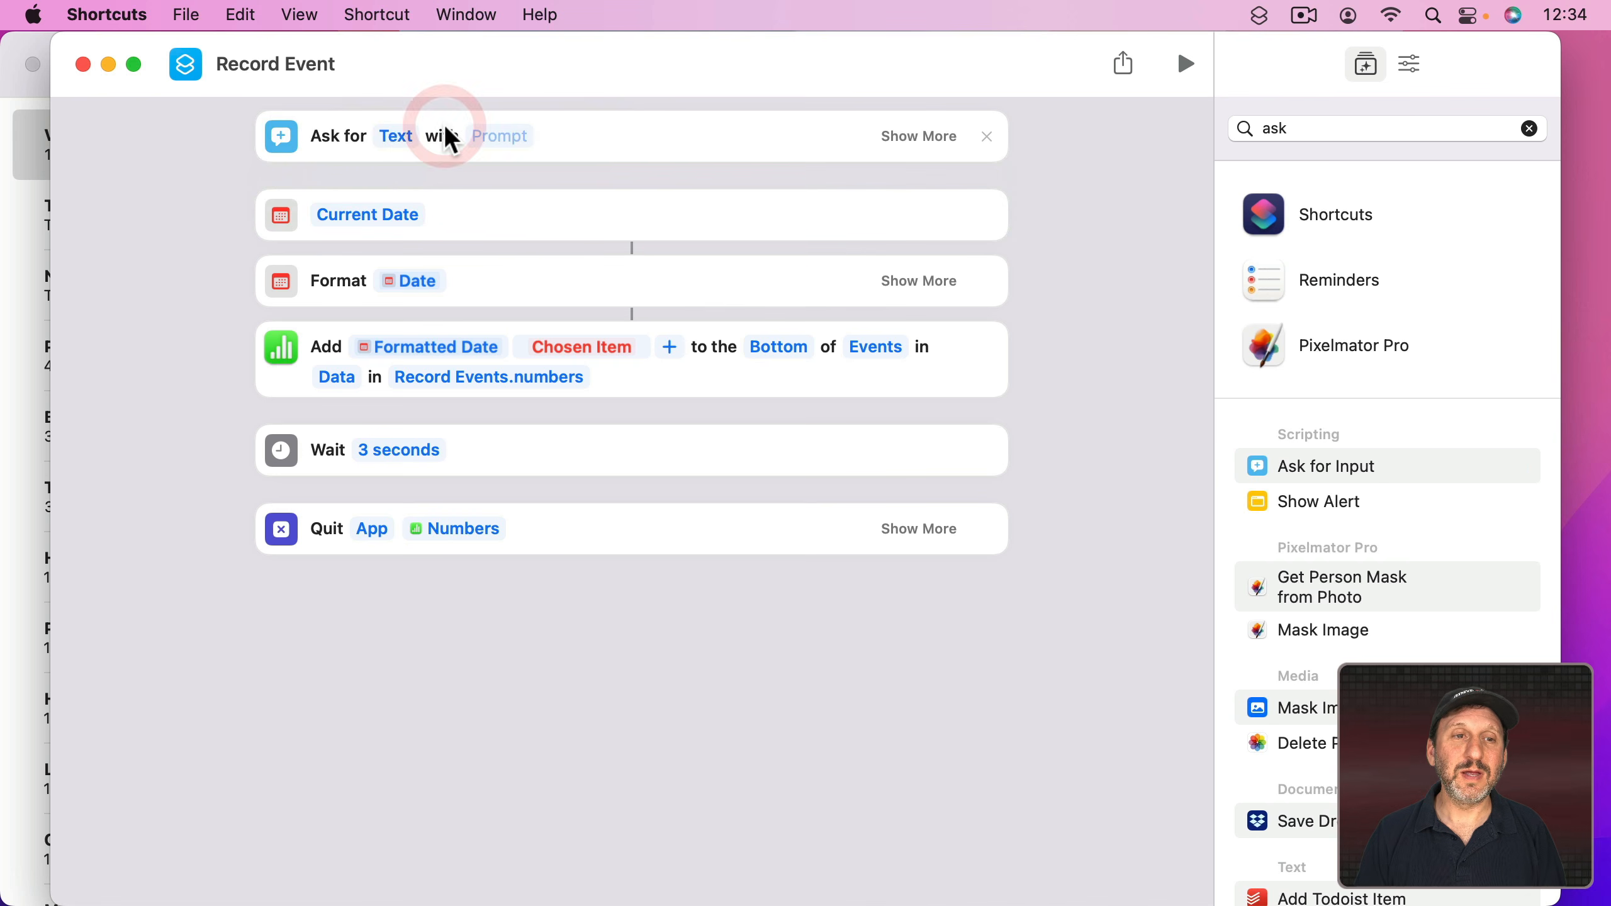
click(505, 137)
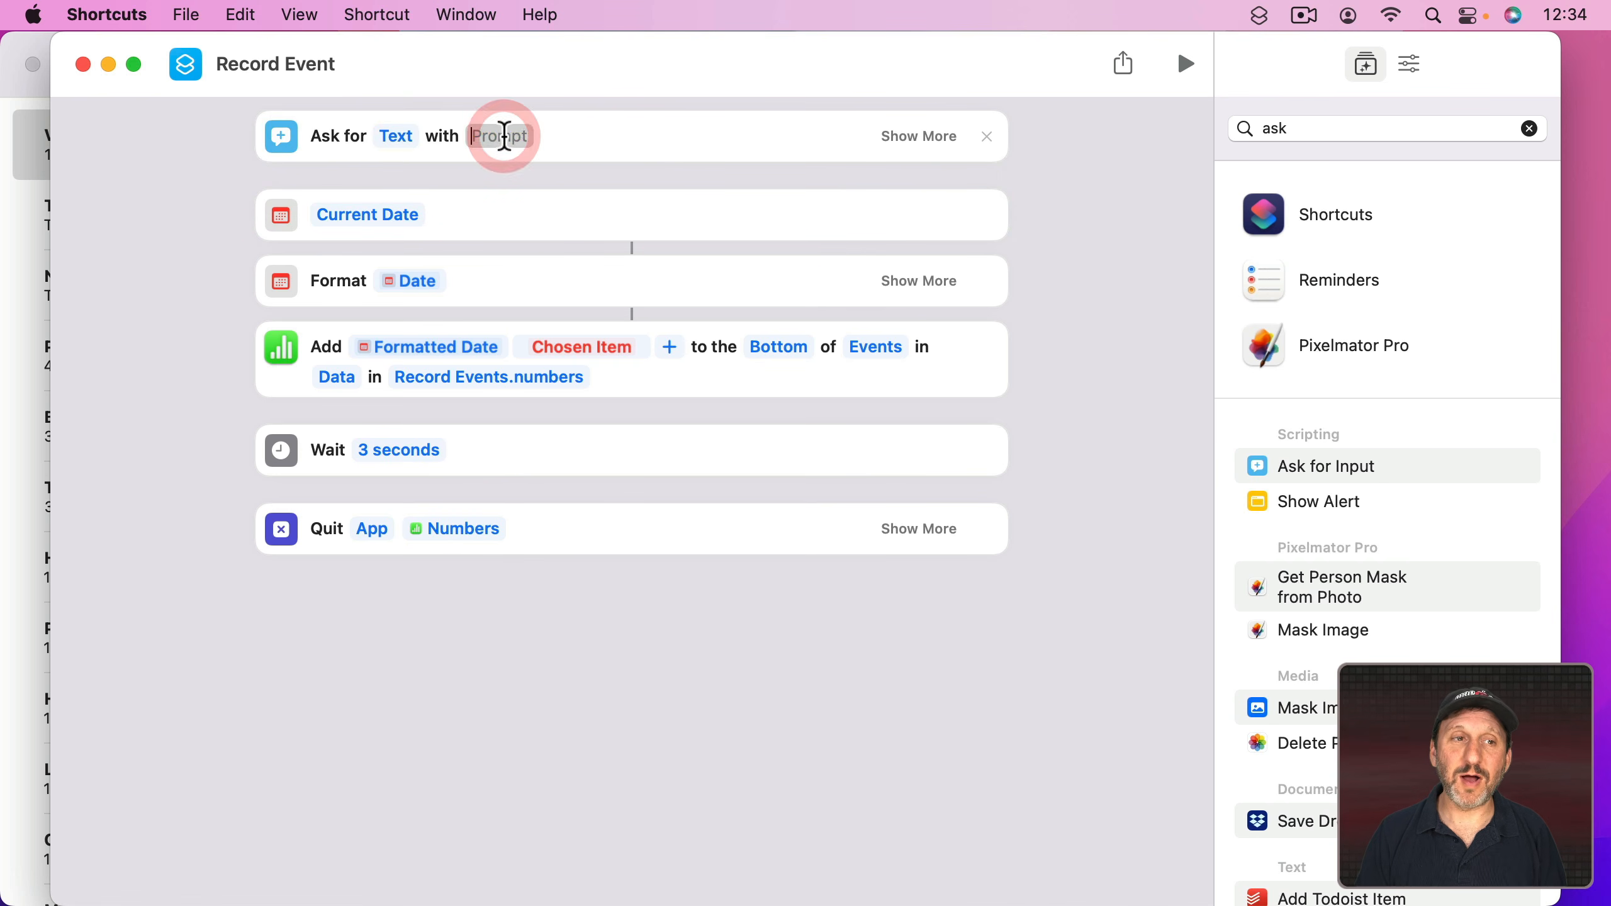
text(What would you like to record?)
Step: Replace the missing Chosen Item value in the Numbers Add action with the Provided Input magic variable from Ask for Input
click(586, 347)
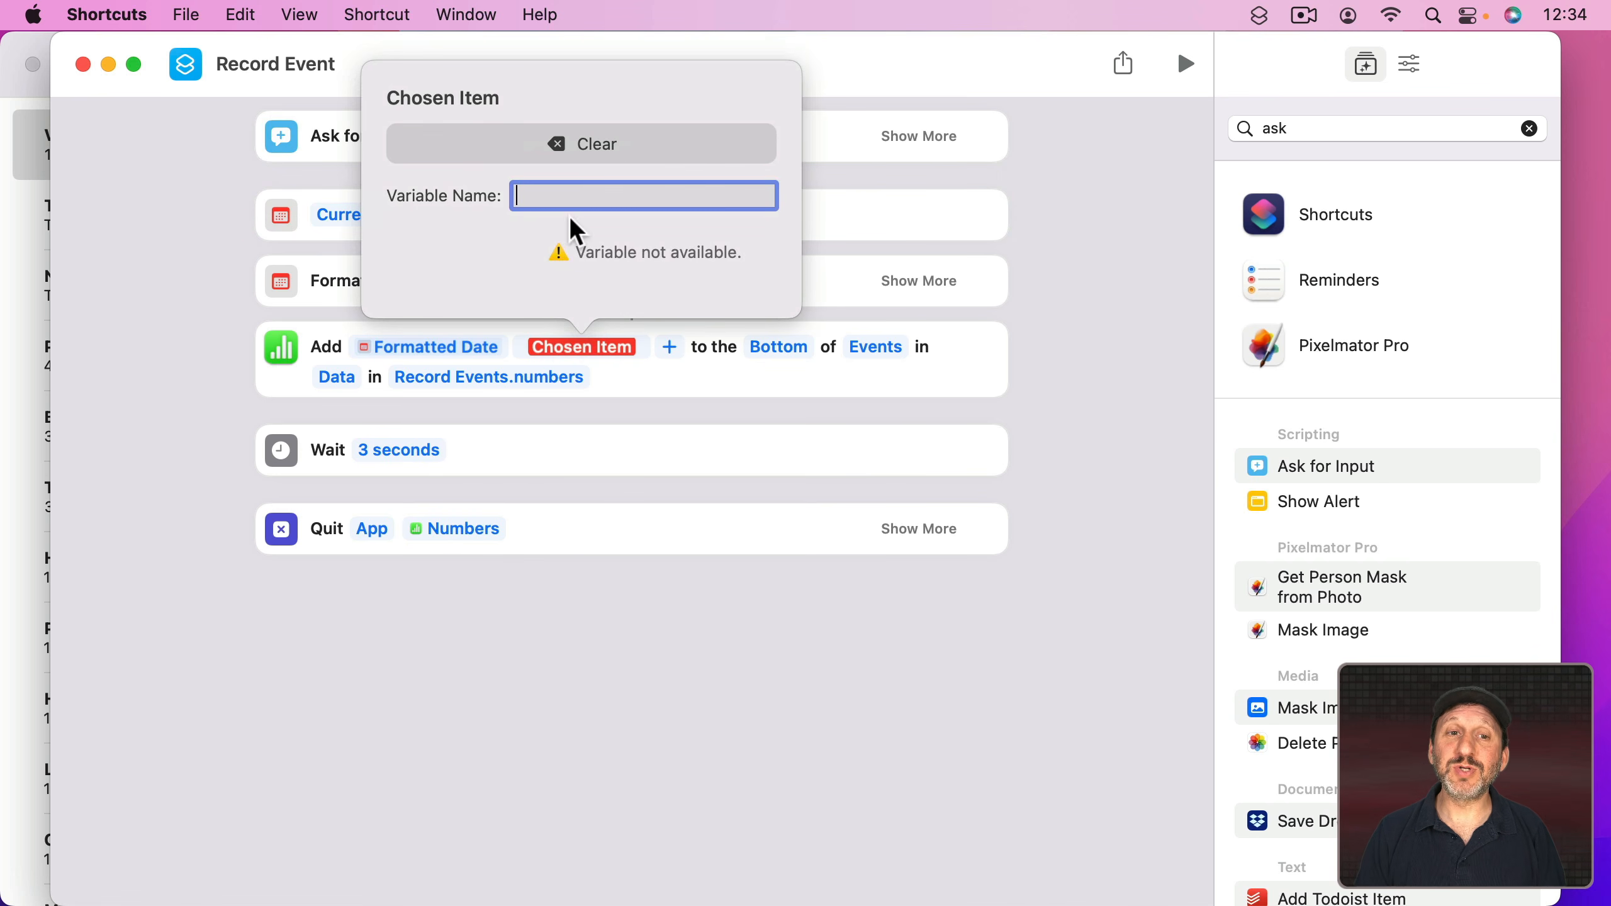
click(598, 136)
click(536, 349)
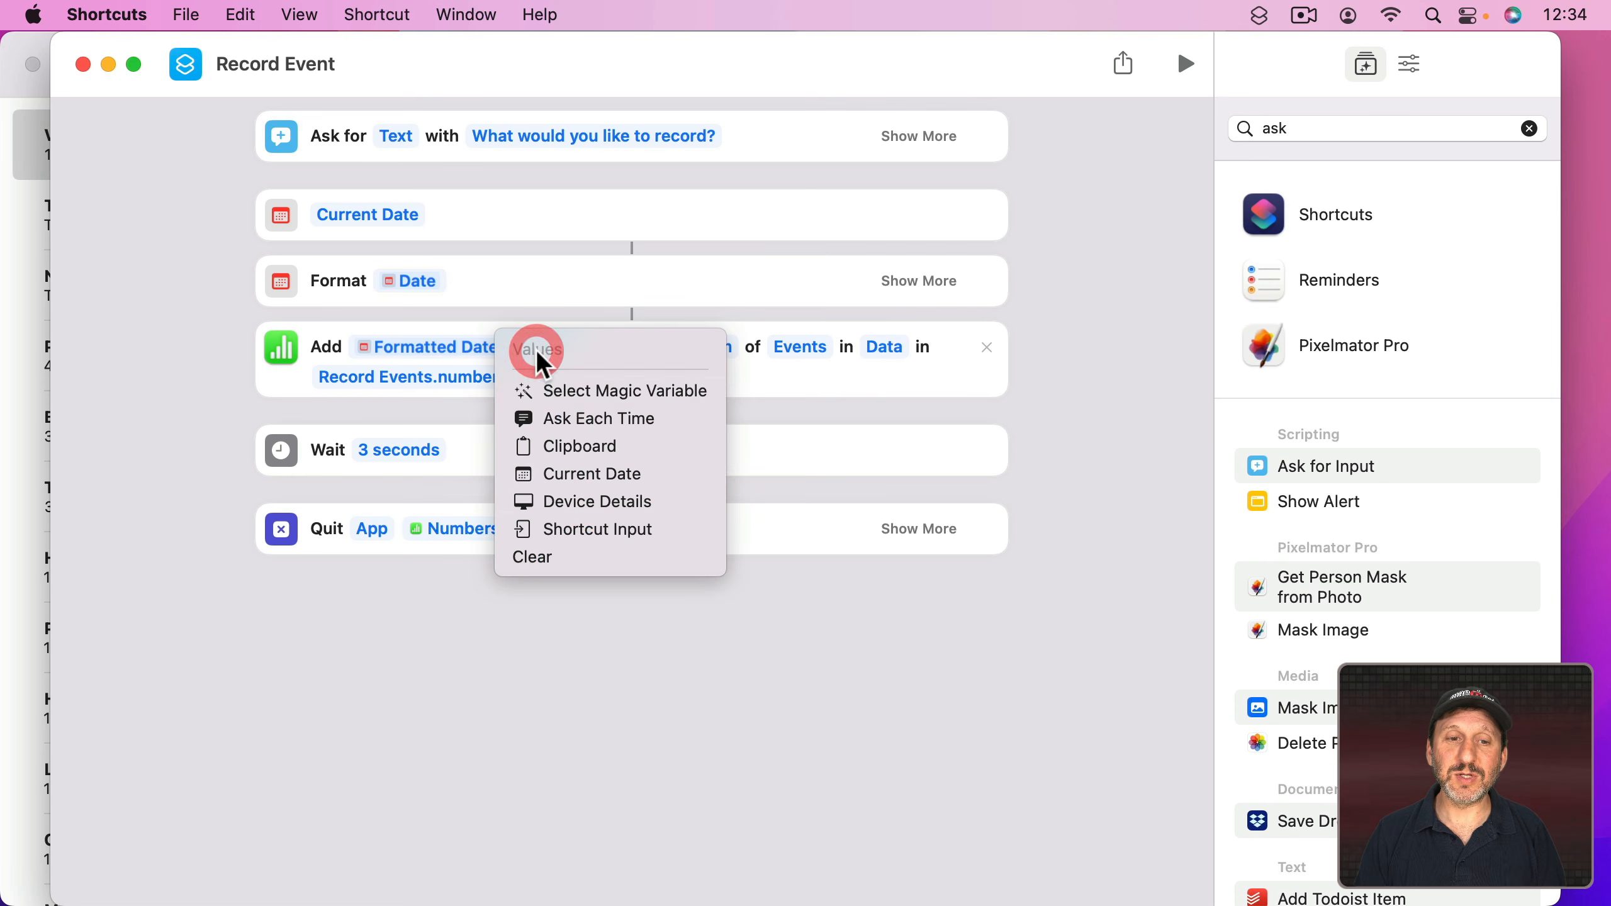
click(563, 390)
click(594, 265)
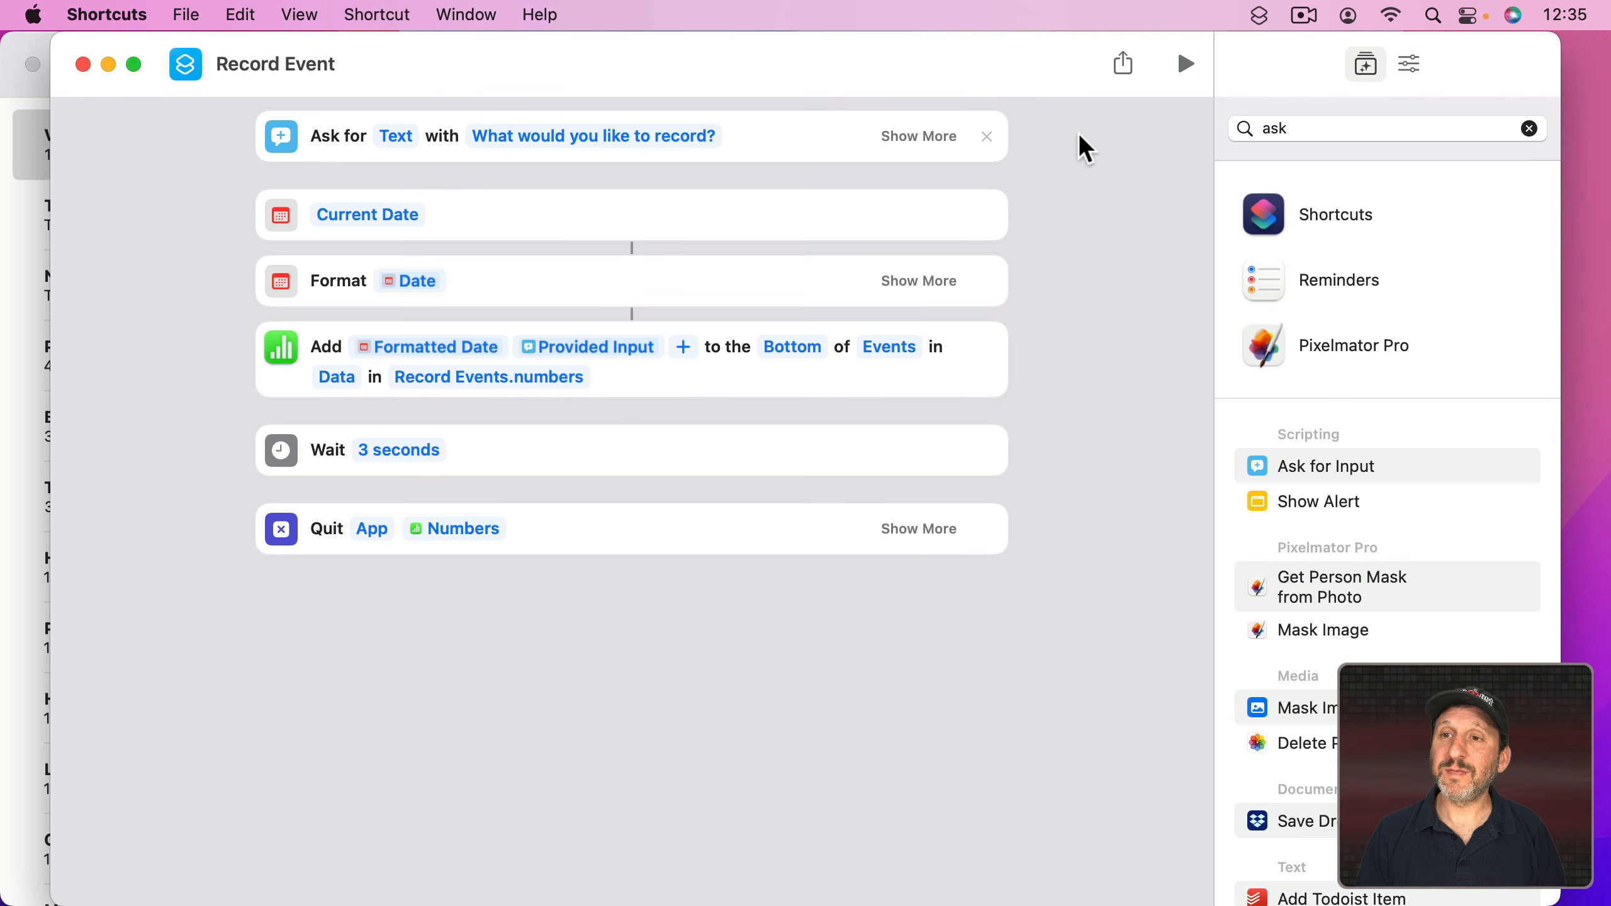
Step: Run Record Event through Siri with "This is a test", and select the new event's cell in the Numbers Events table
click(1513, 15)
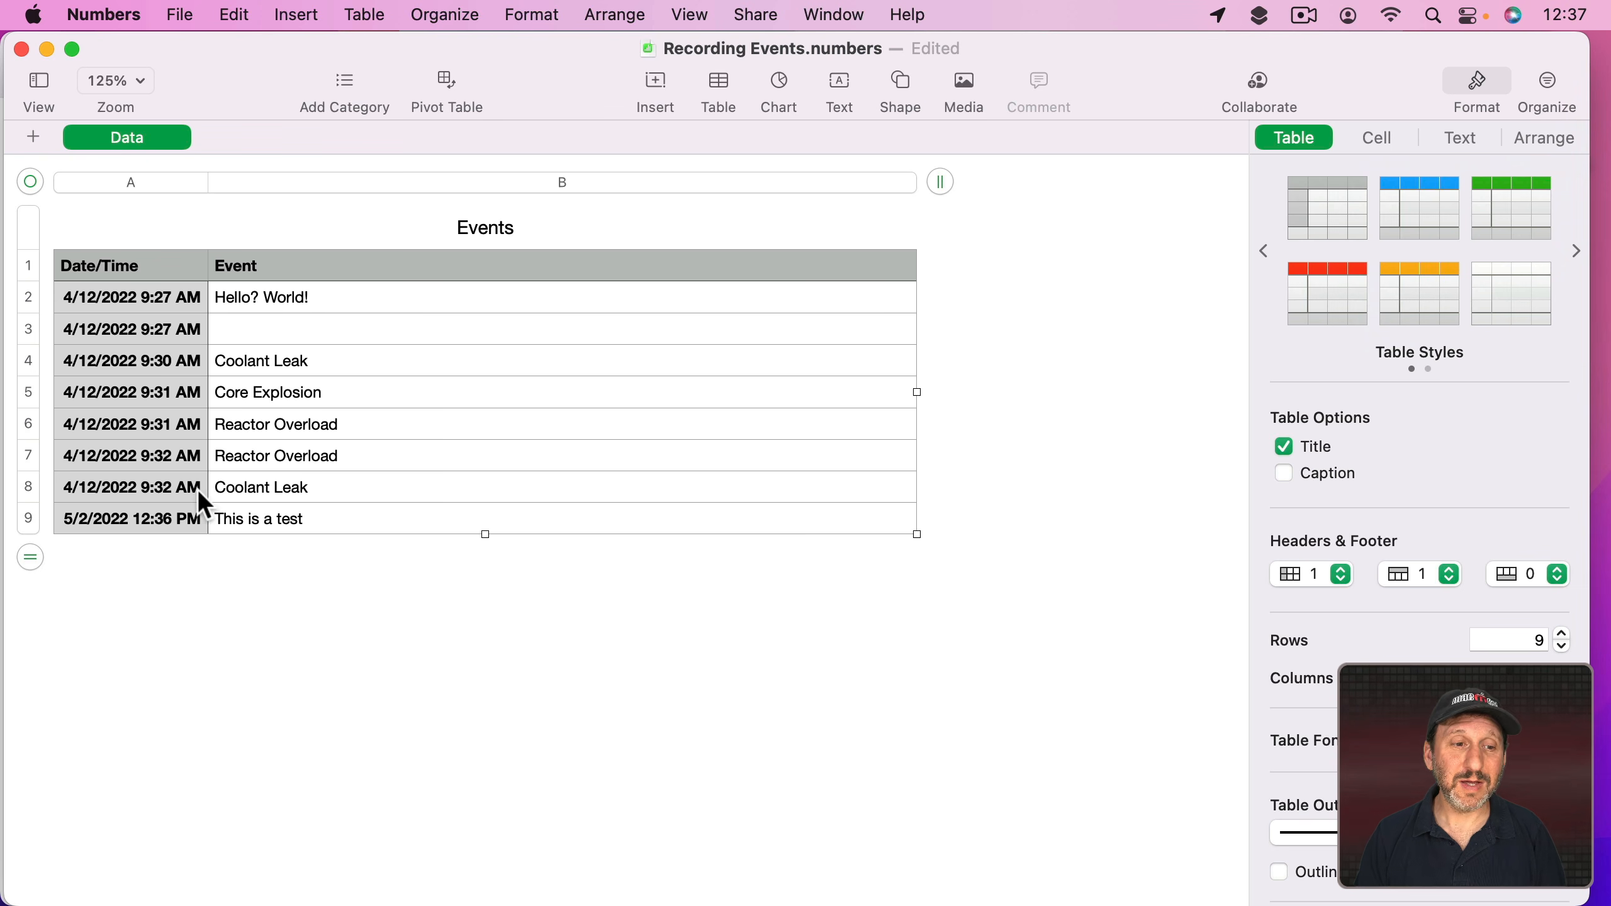
click(266, 509)
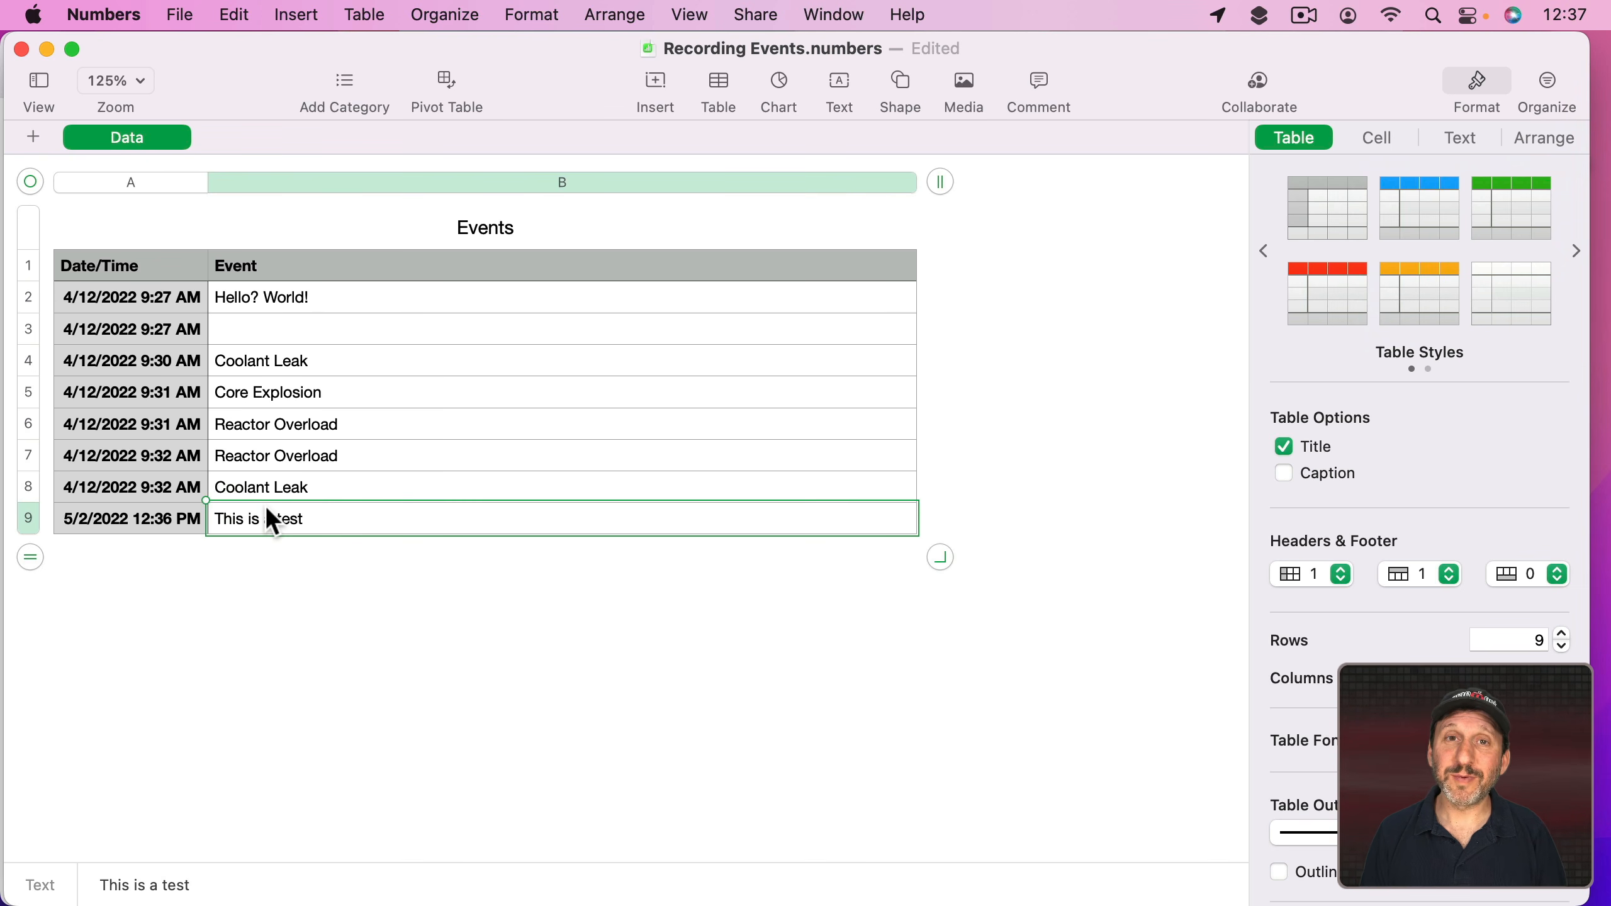